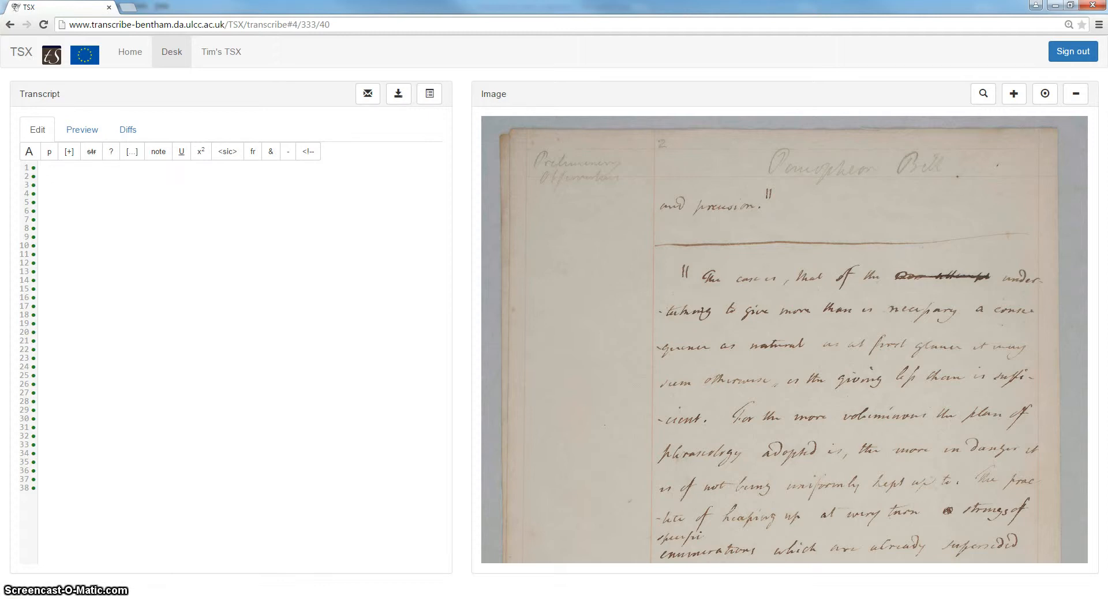
Move through transcript lines 10 to 15 and back to 12, examining which manuscript line each one matches.
click(63, 242)
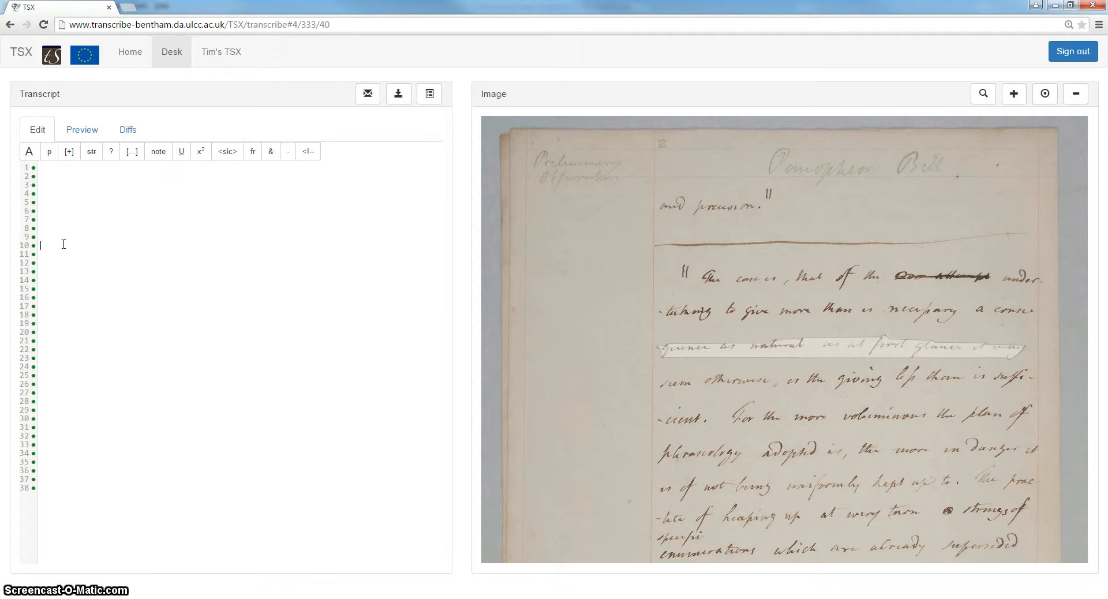
key(Down)
key(Down)
key(Down)
key(Down)
key(Down)
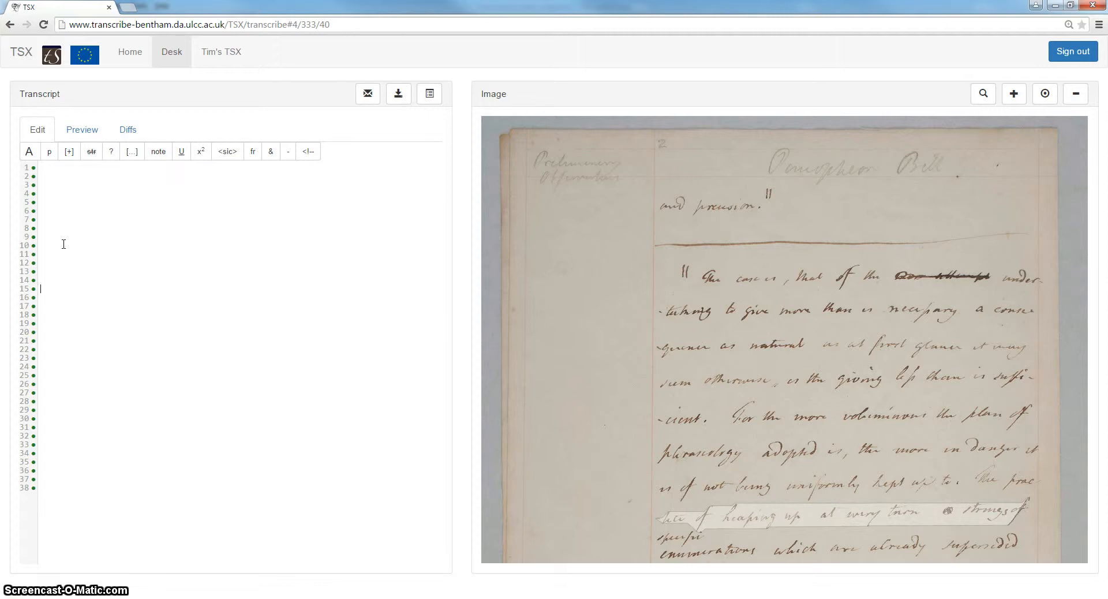
key(Up)
key(Up)
key(Up)
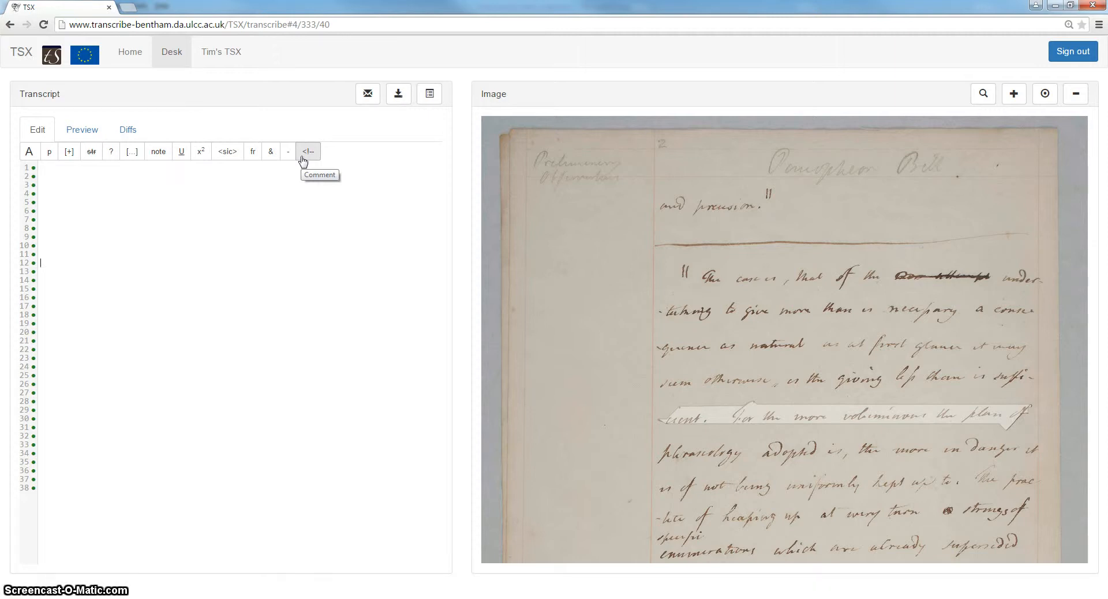
Transcribe the page number "2" on line 1 and tag it as a paragraph.
click(52, 169)
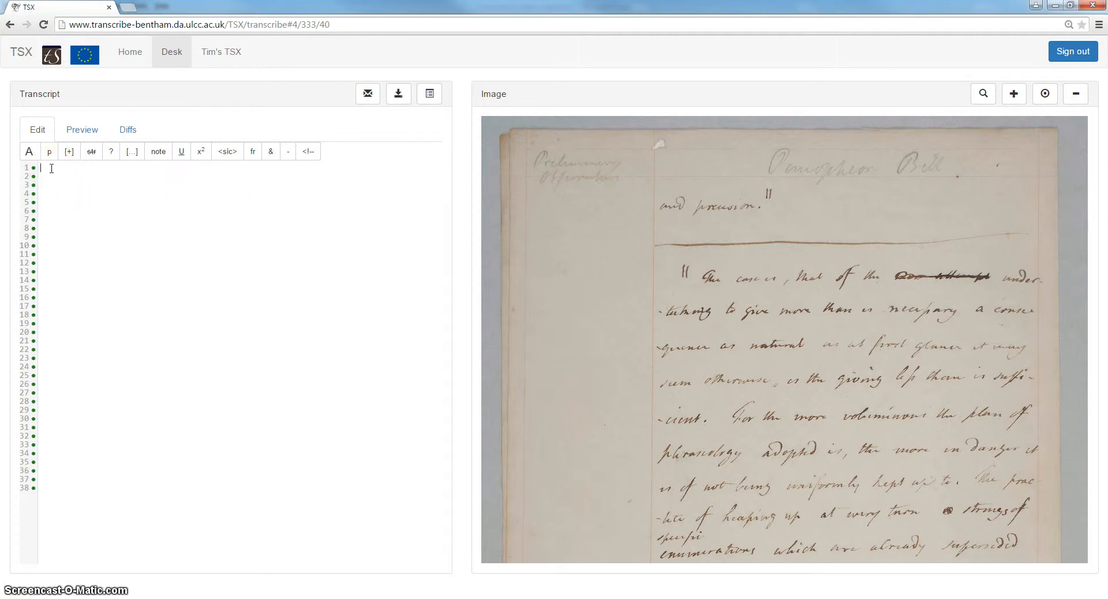
text(2)
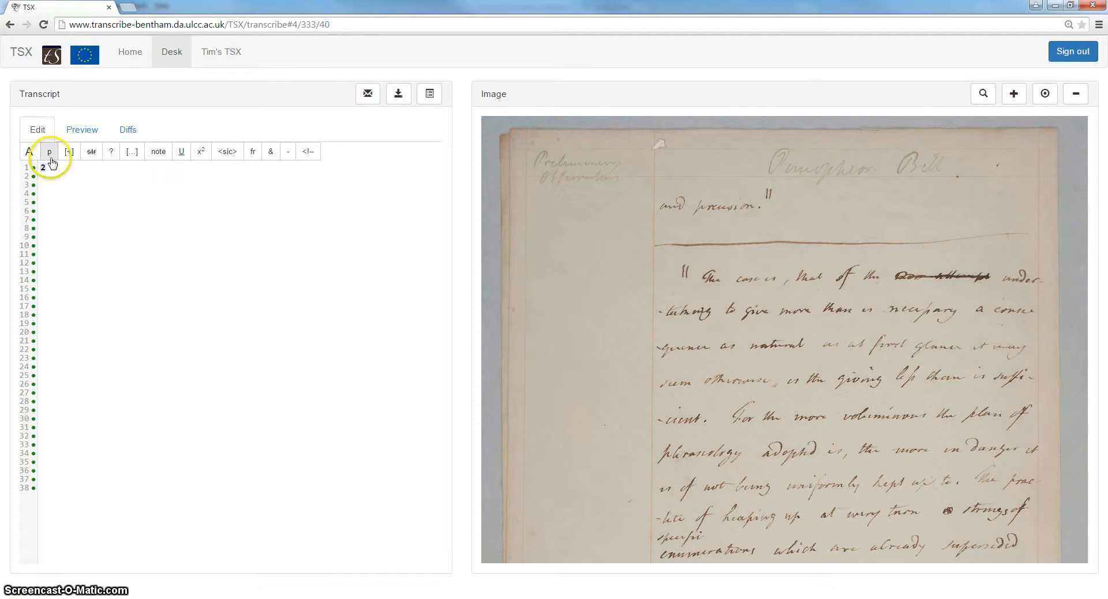
key(shift+Left)
click(50, 153)
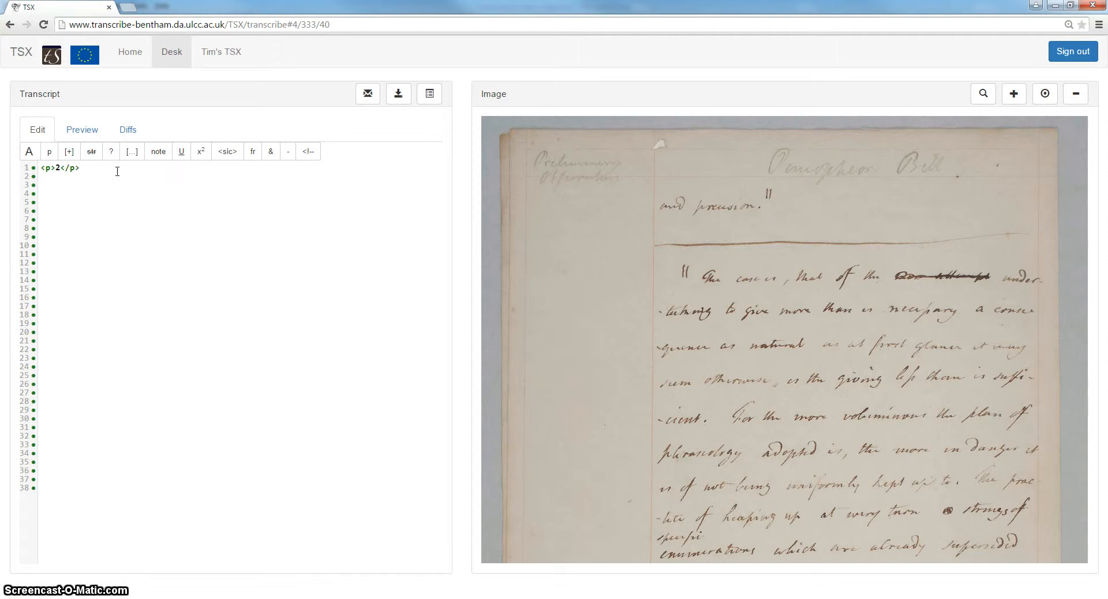
Transcribe the marginal text as "Preliminary" on line 2 and "Observations" on line 3.
click(74, 179)
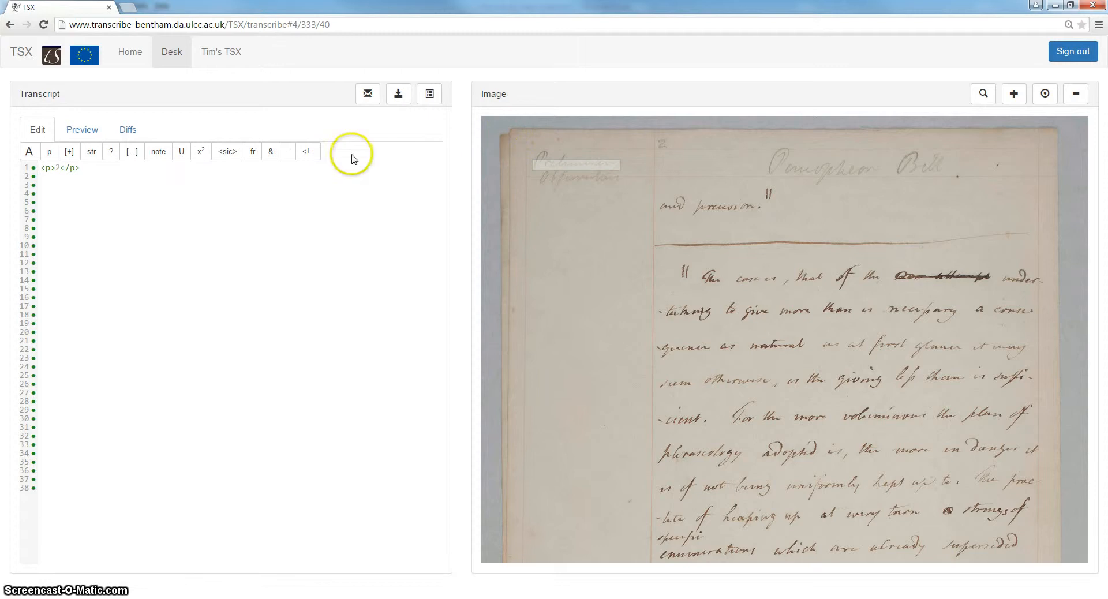
click(310, 171)
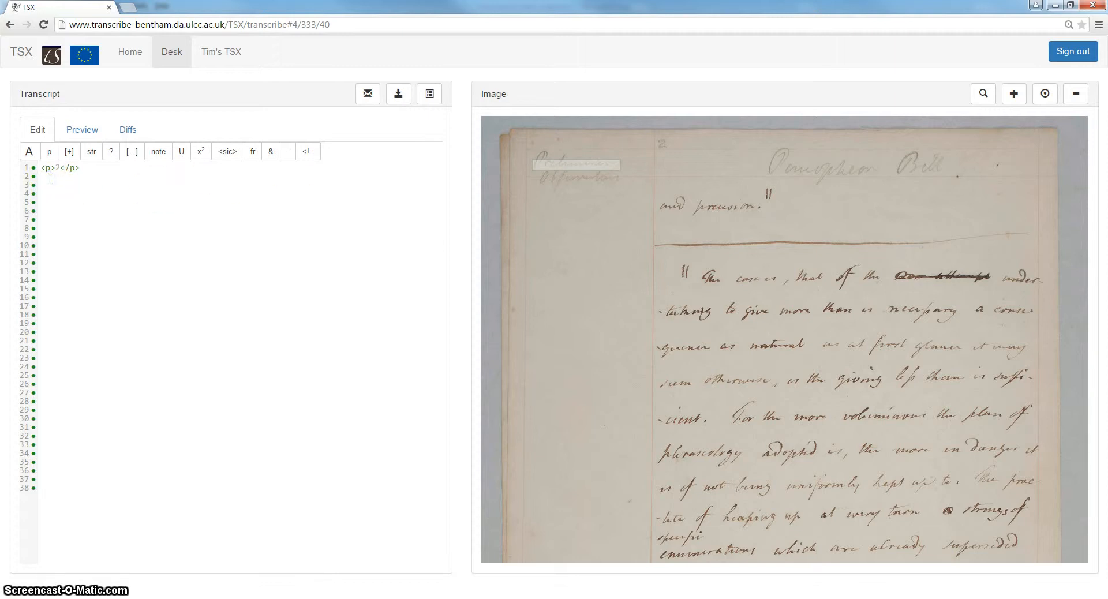
text(Preliminary)
key(Return)
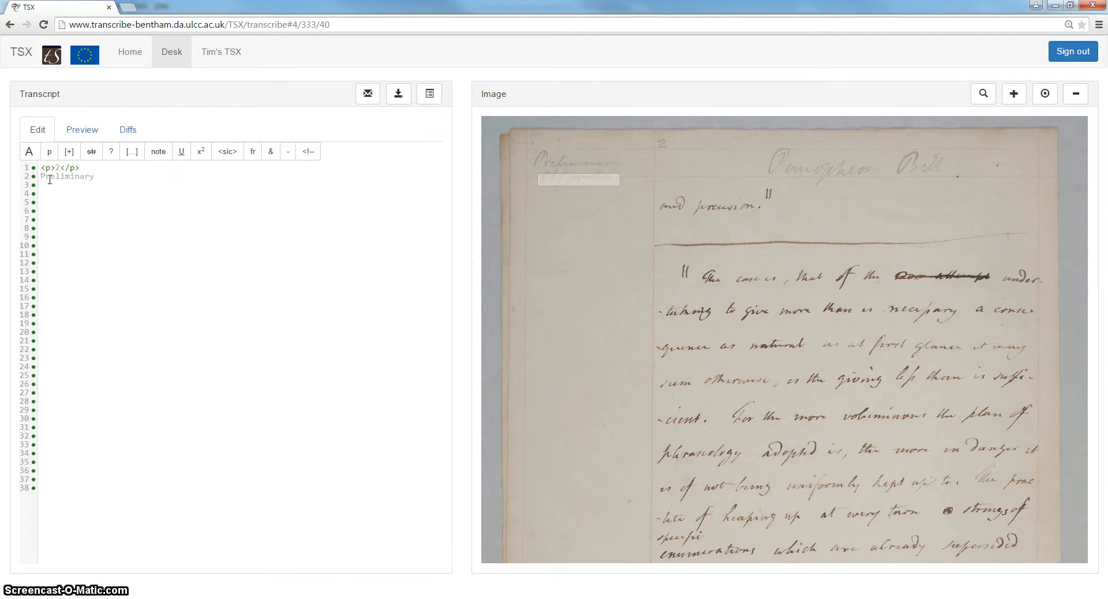
text(Observations)
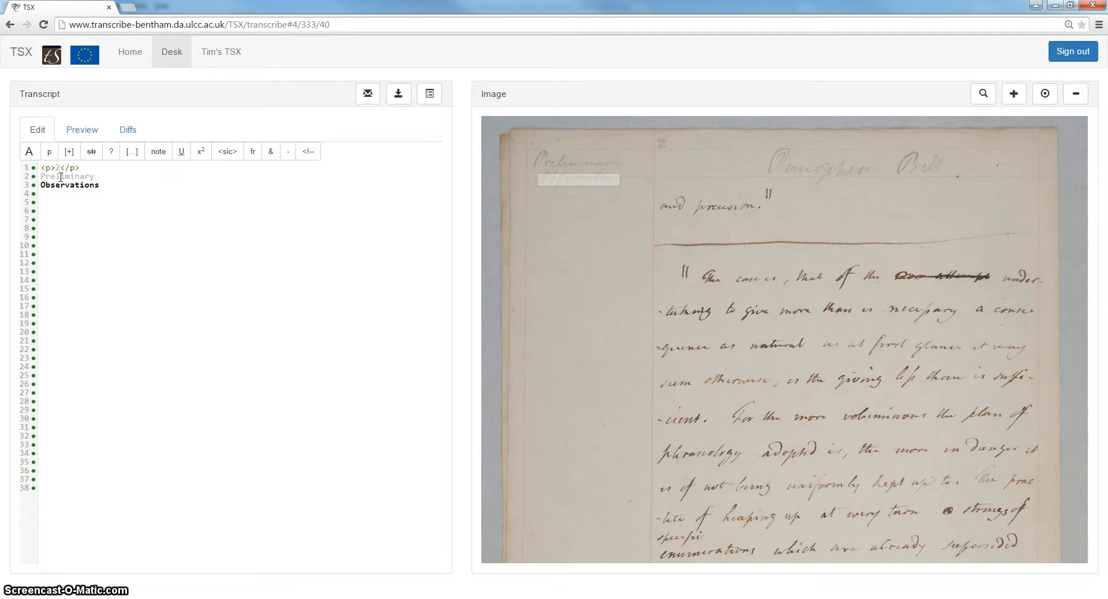
Tag "Preliminary Observations" across lines 2 and 3 as a single marginal note.
click(39, 176)
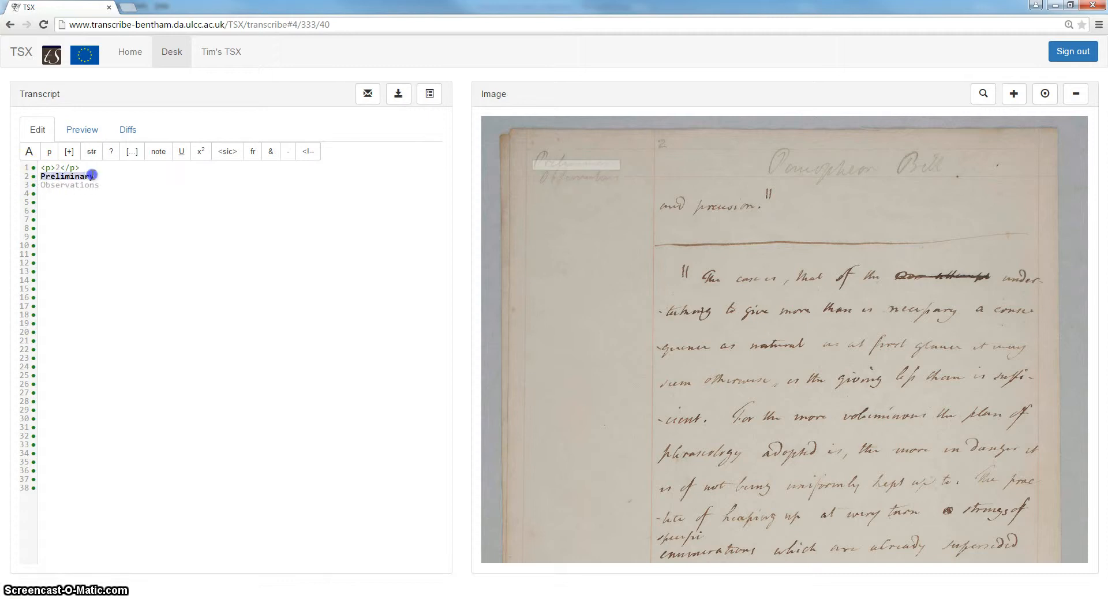
drag(99, 184, 43, 180)
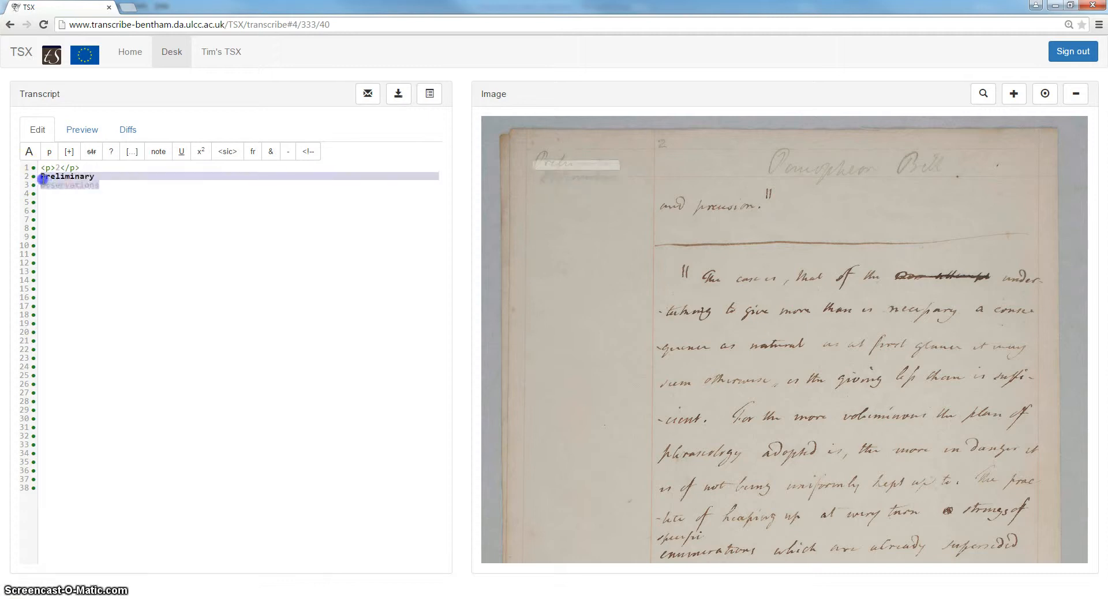
click(158, 153)
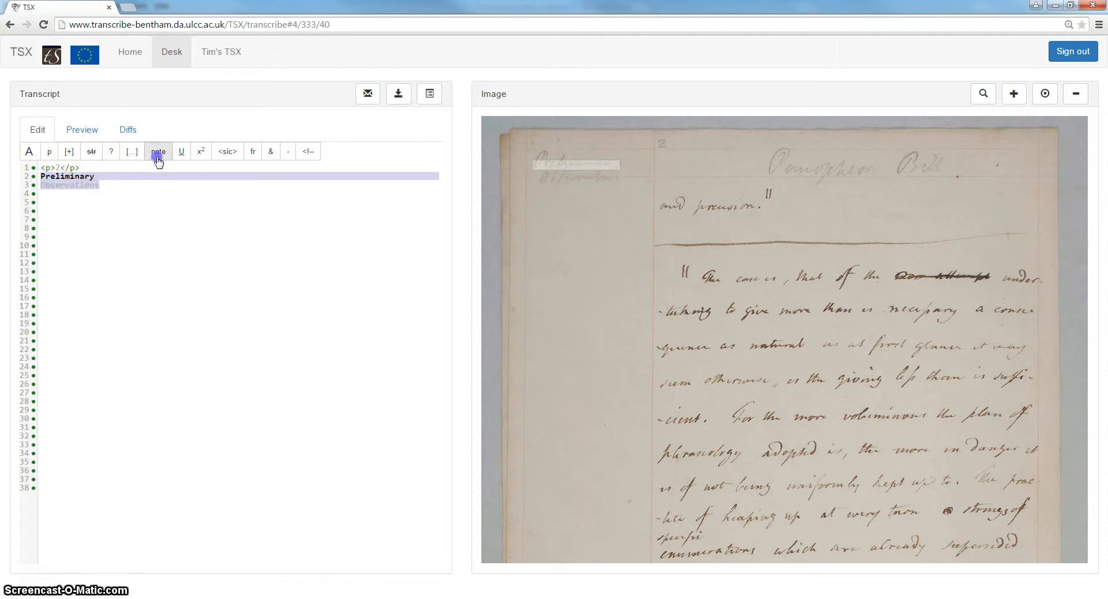
click(44, 176)
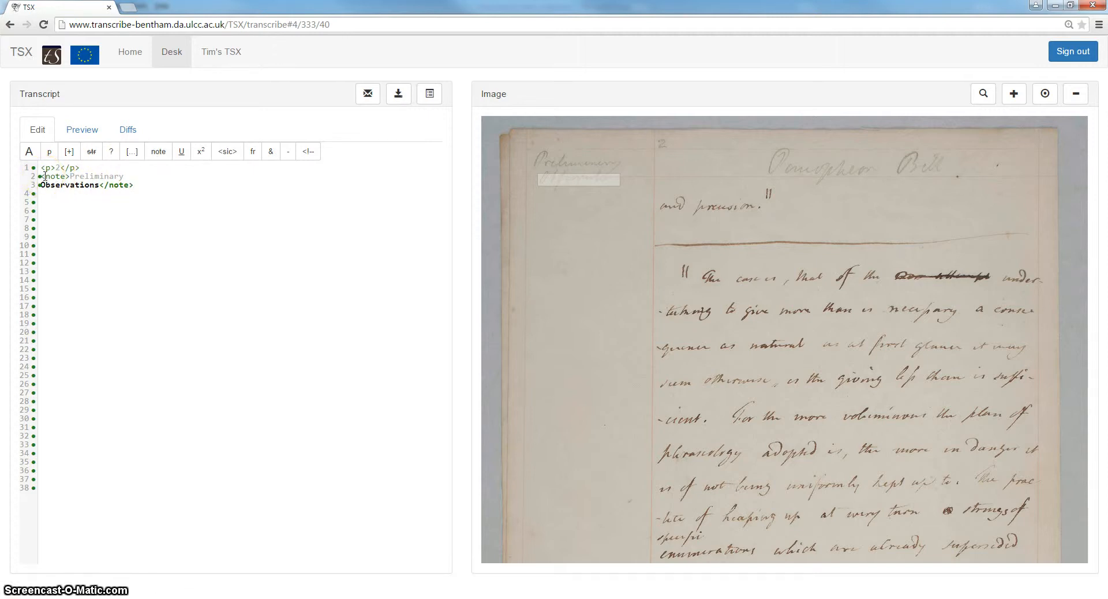
click(123, 187)
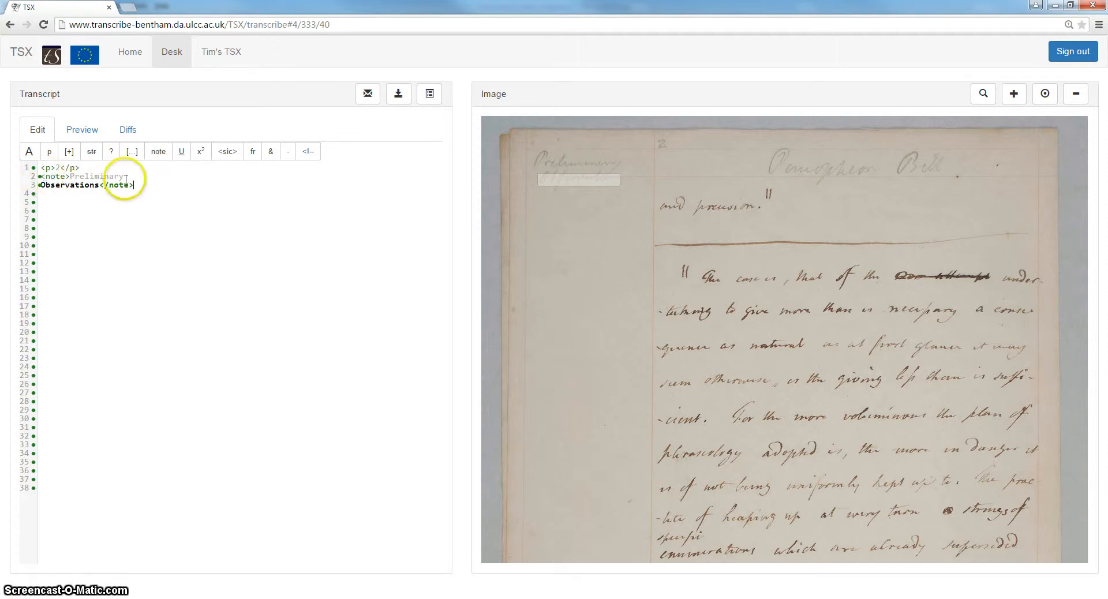
click(40, 176)
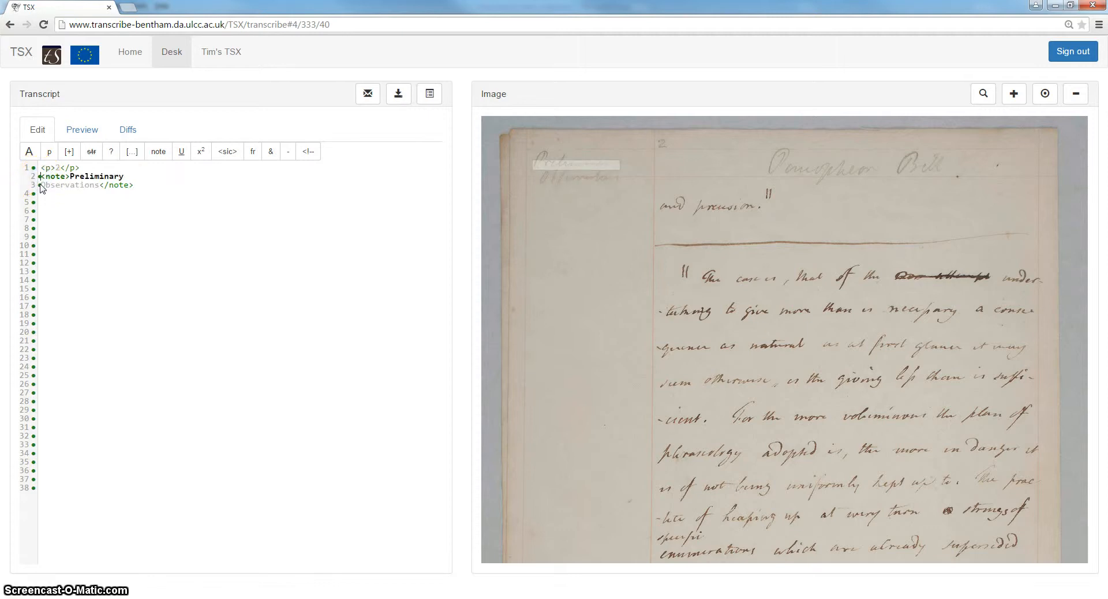
click(138, 185)
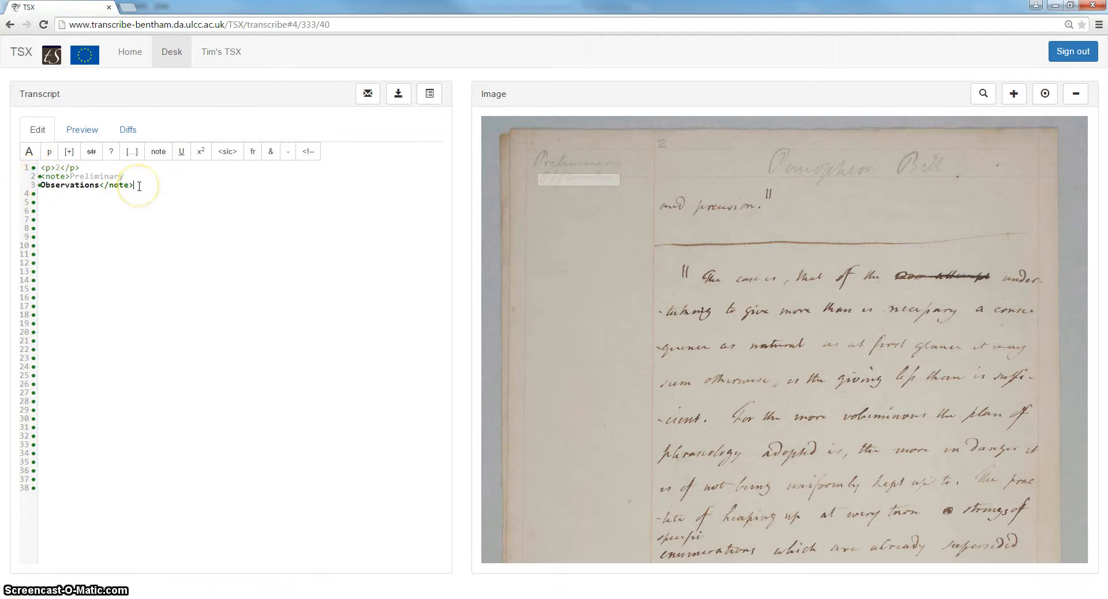
click(134, 166)
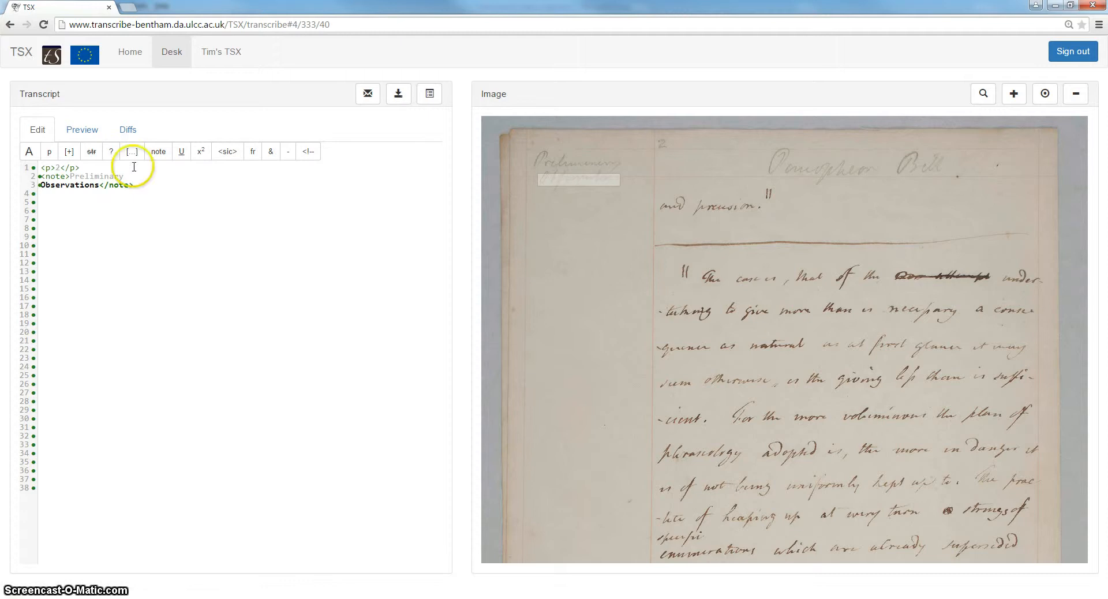
Preview how the page number and marginal note are rendered, and return to editing the transcript.
click(81, 131)
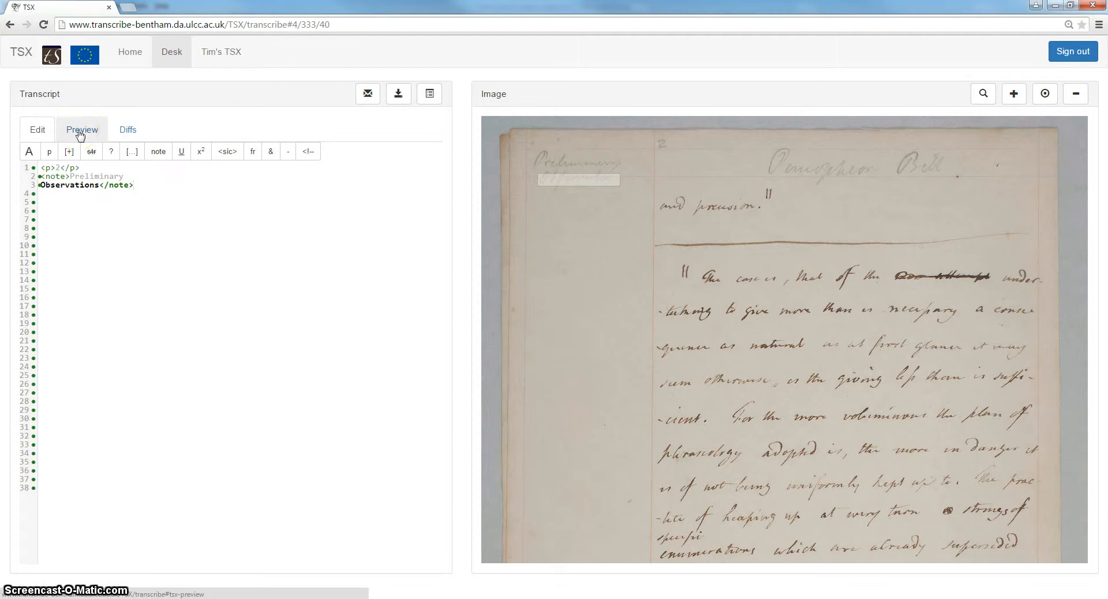
click(71, 129)
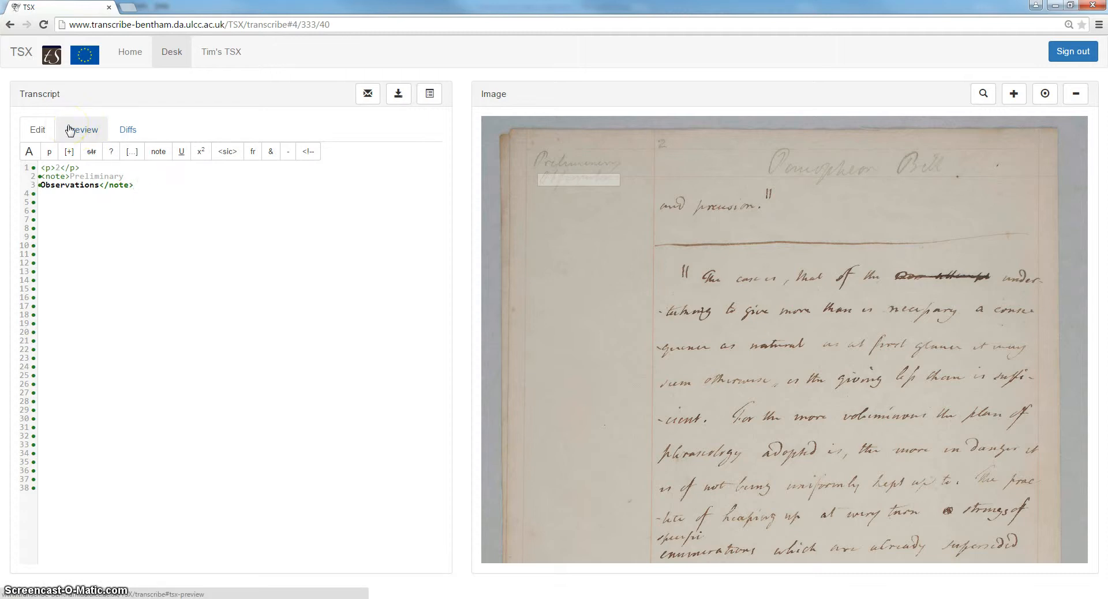
click(86, 128)
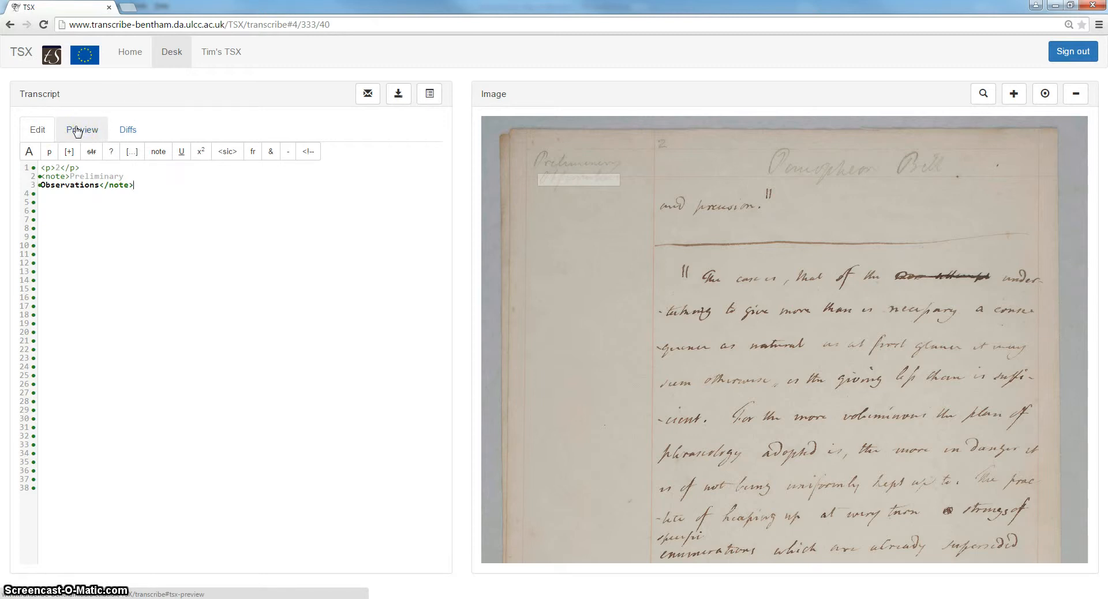
click(80, 131)
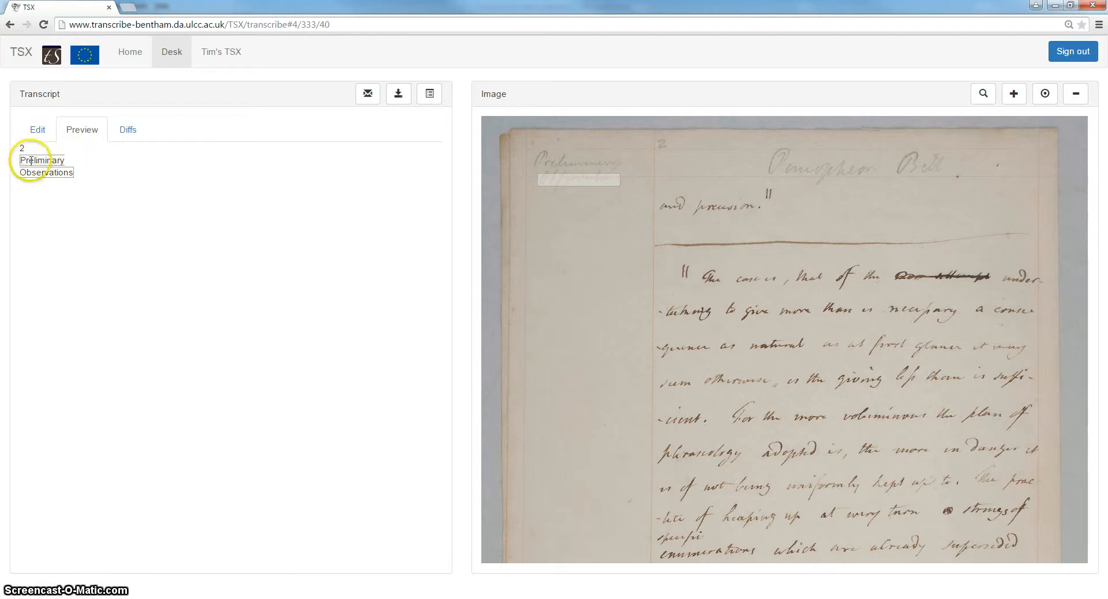
click(37, 130)
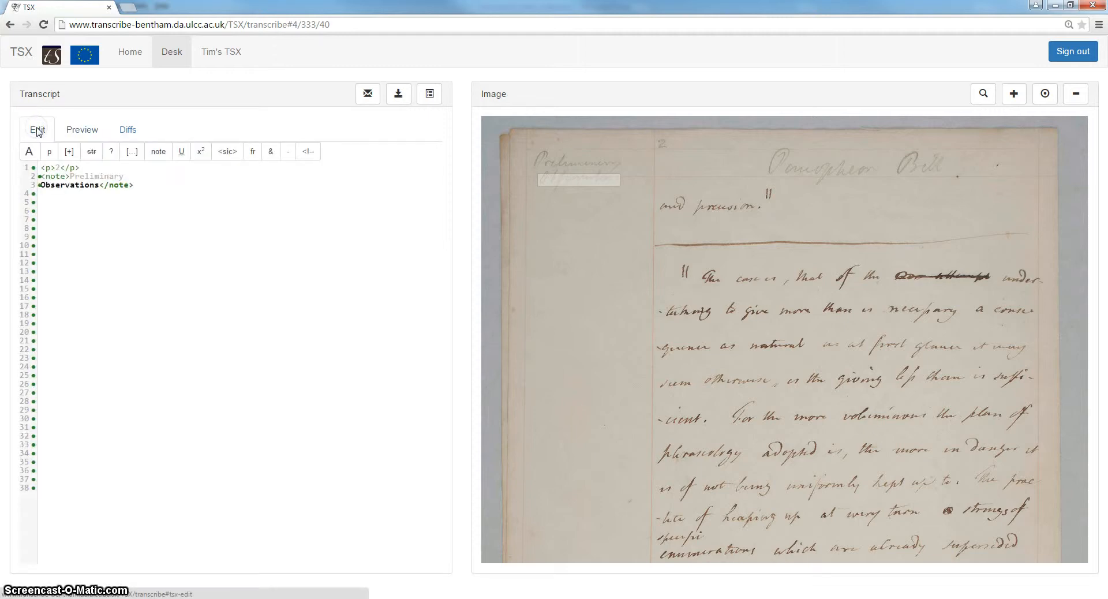
Transcribe "Panopticon Bill" on line 4 and tag it as a heading.
click(54, 194)
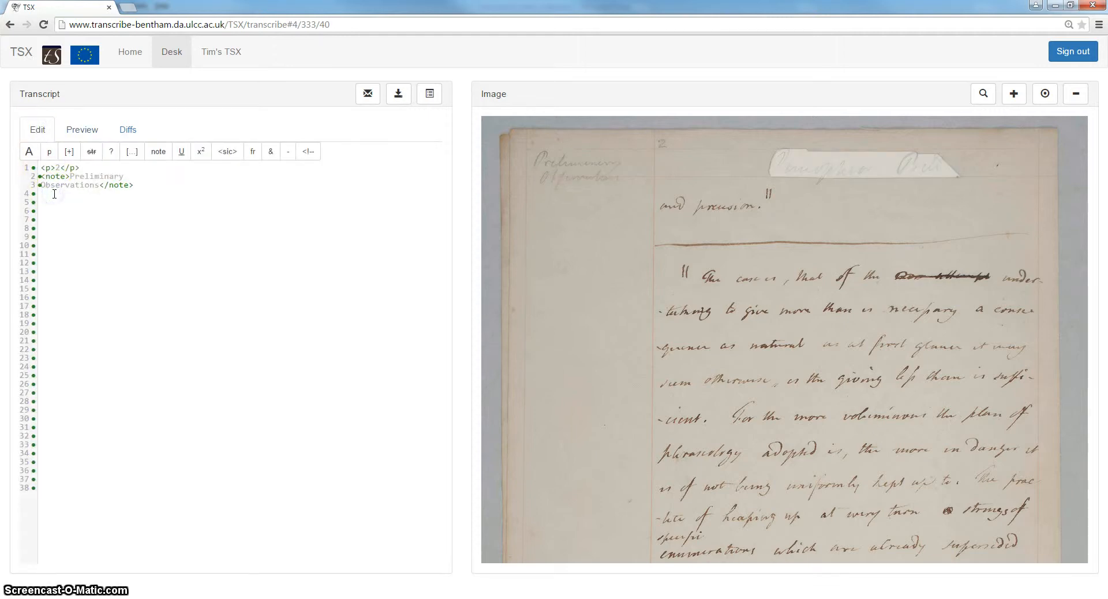
click(53, 190)
text(Panopticon BIl)
key(BackSpace)
key(BackSpace)
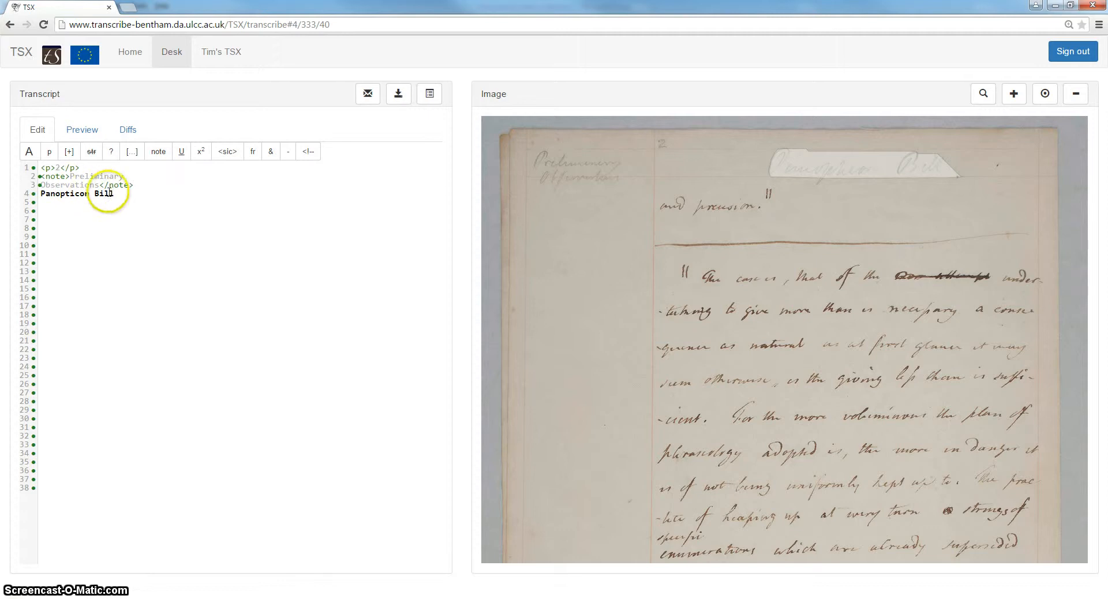
drag(114, 194, 32, 196)
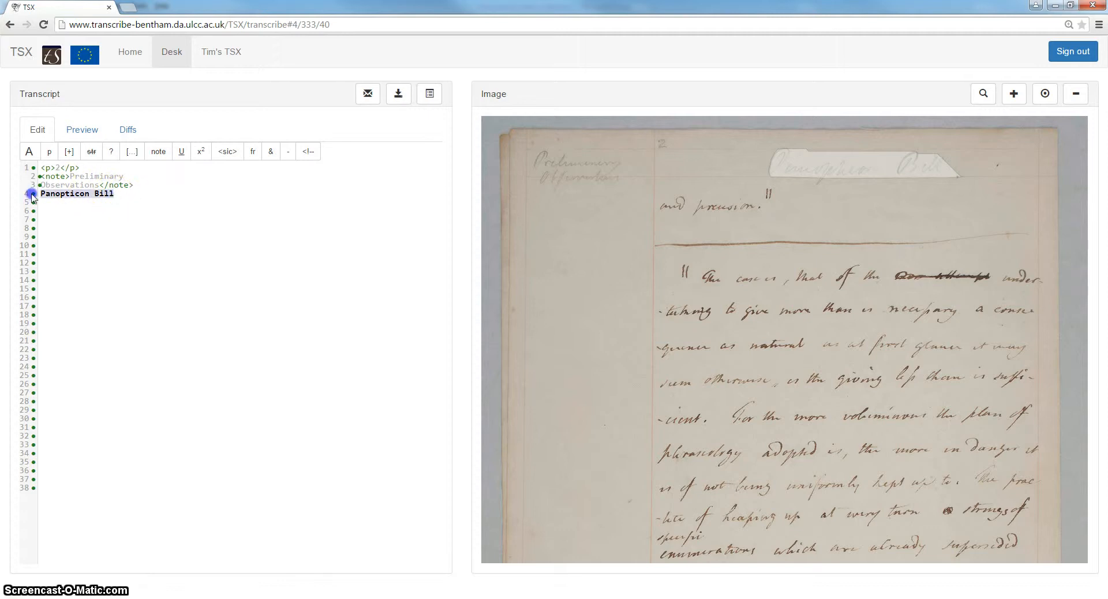
click(30, 151)
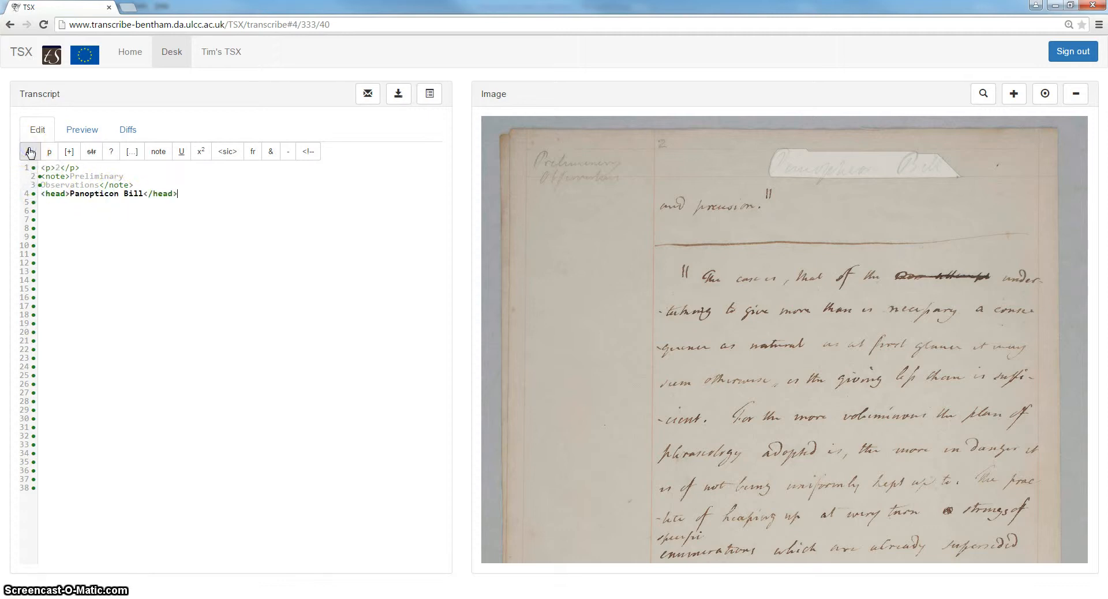
Transcribe the marks "||" on line 5 and the words "and precision" on line 6.
click(48, 200)
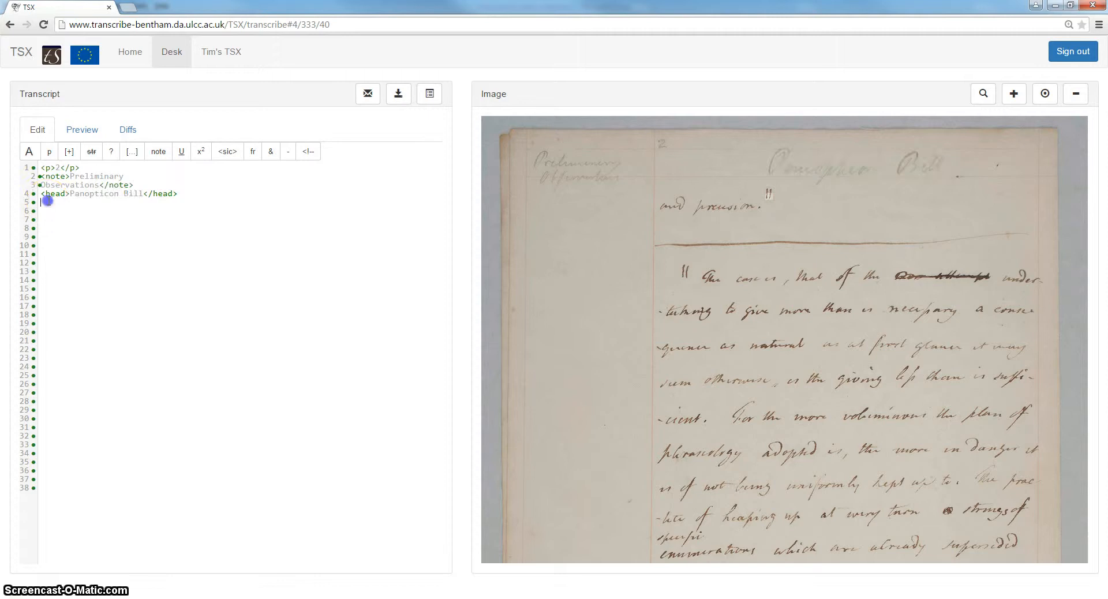
click(37, 209)
key(Return)
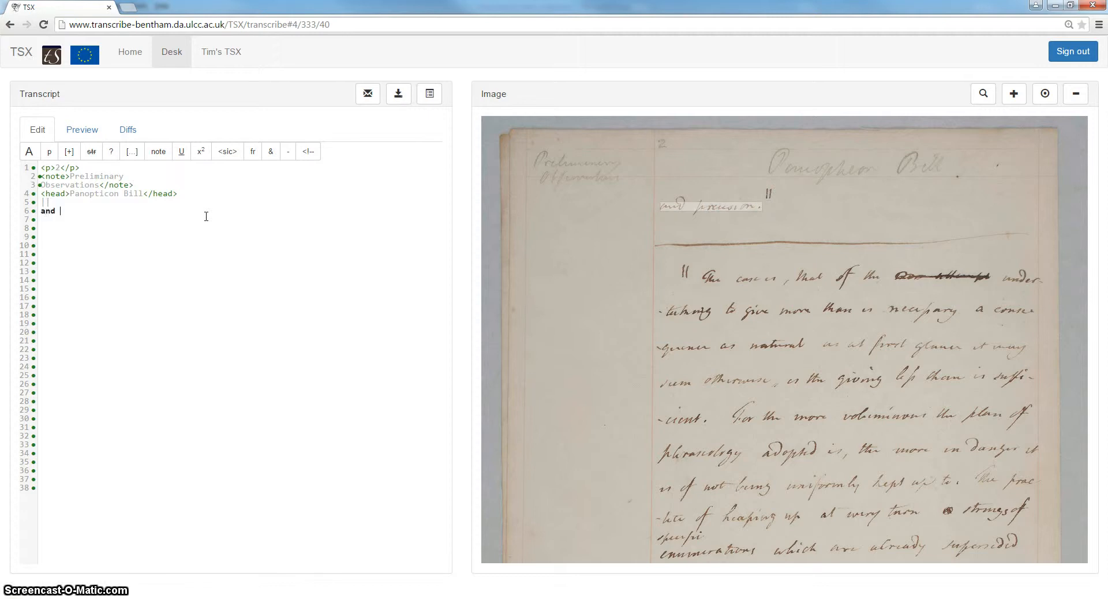
text(and precision)
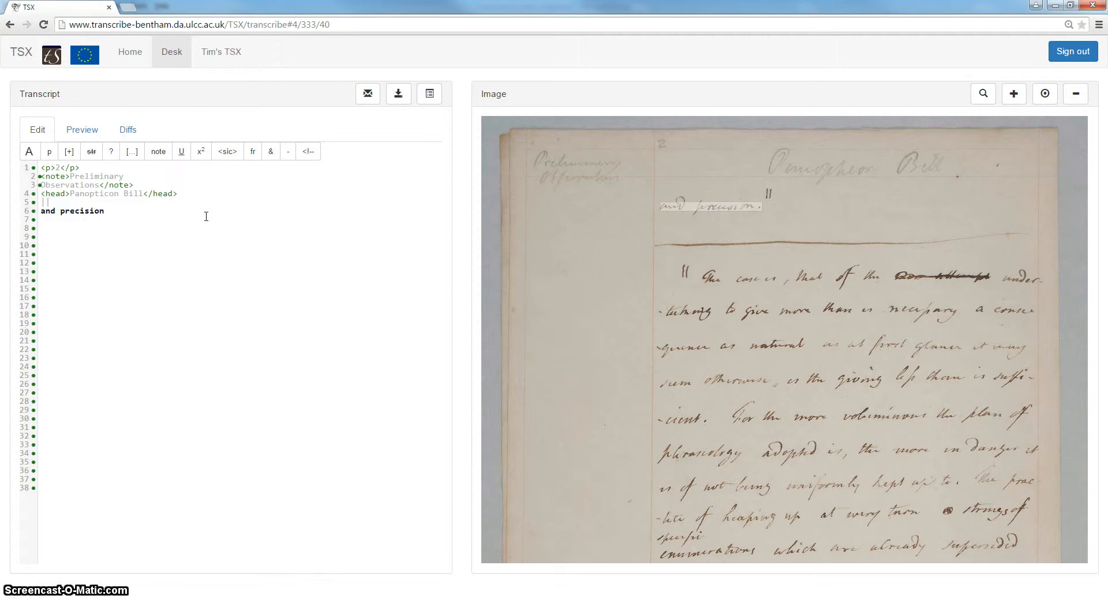
Tag lines 5 and 6 together as one paragraph and check the transcript's rendering in the preview.
key(shift+Up)
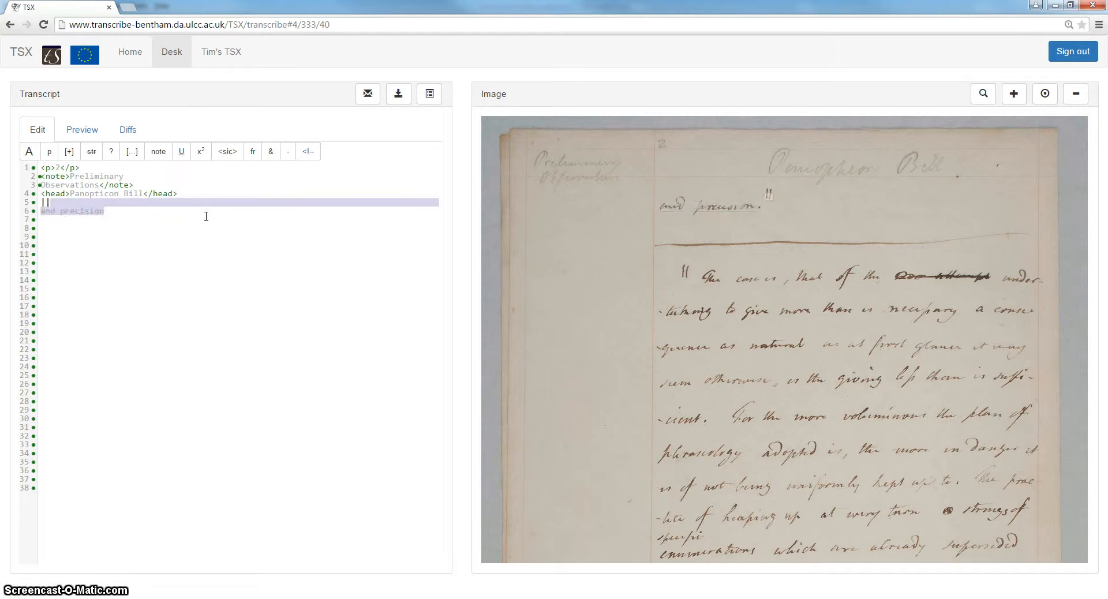
click(49, 152)
click(48, 233)
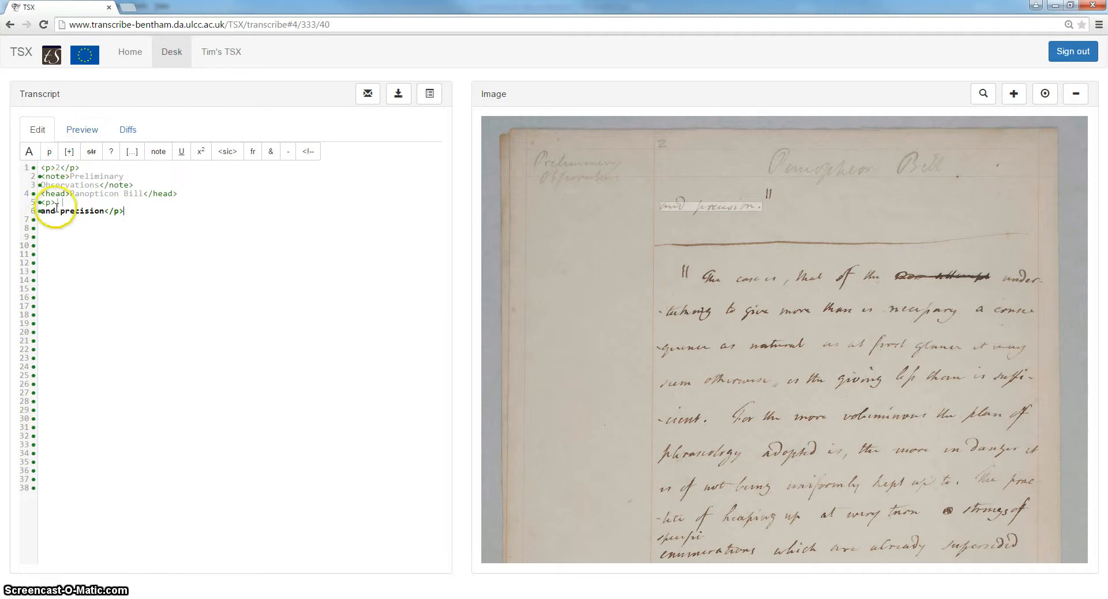
click(38, 214)
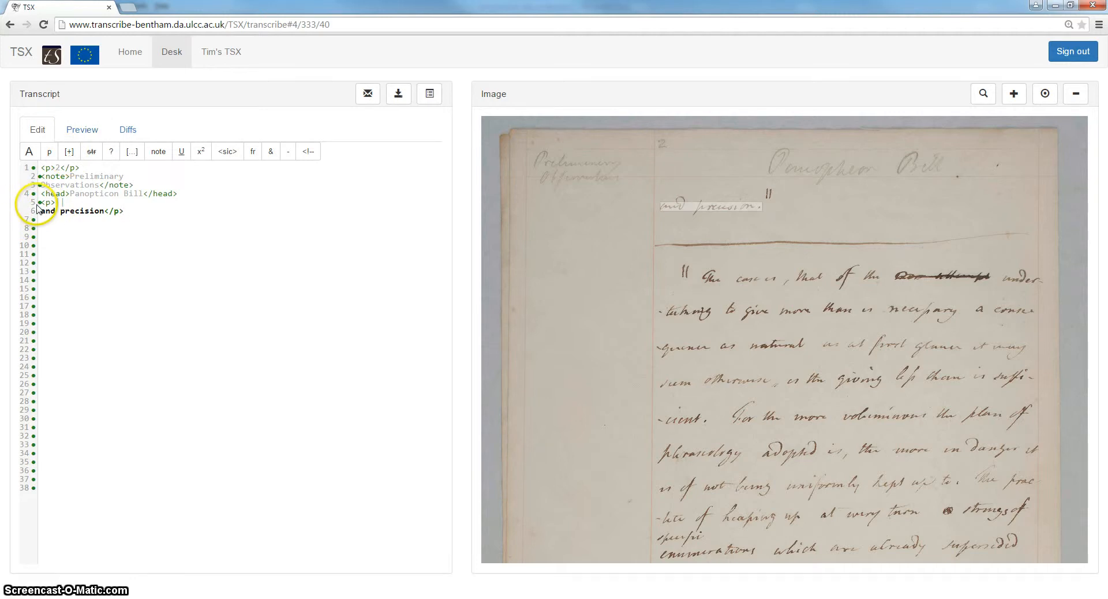
click(83, 132)
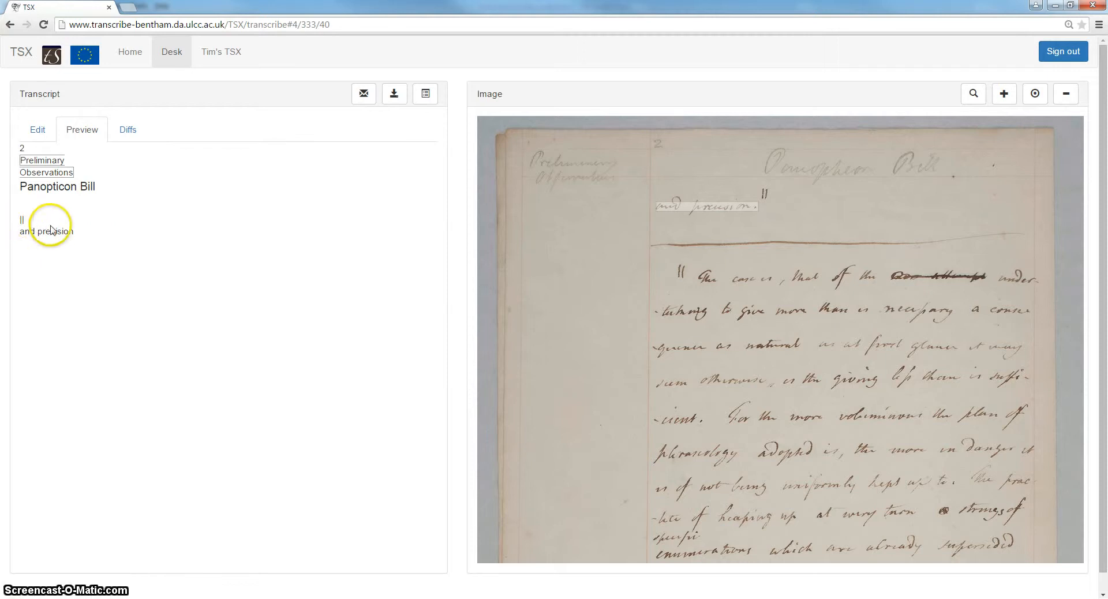
click(32, 129)
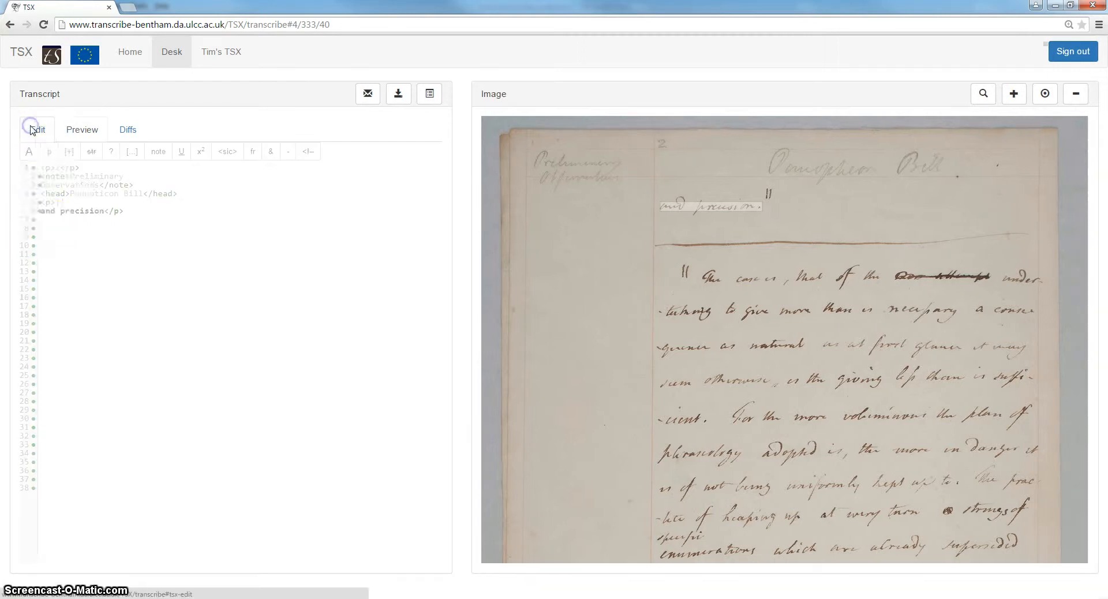
Transcribe "The case is, that of the" on line 7.
click(44, 220)
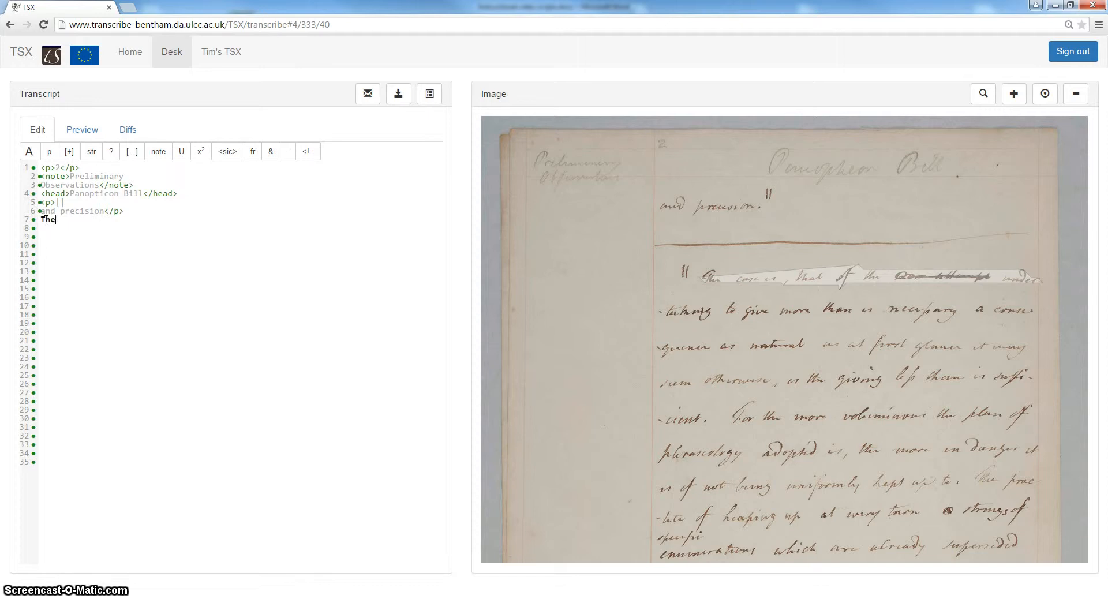
text(case is, t)
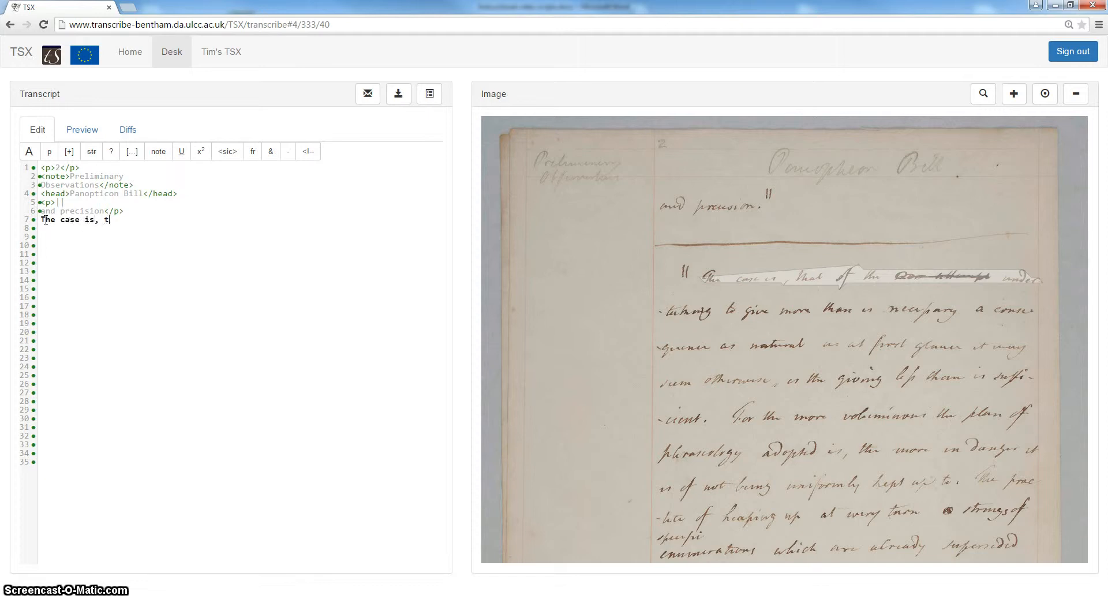
text(hat of the)
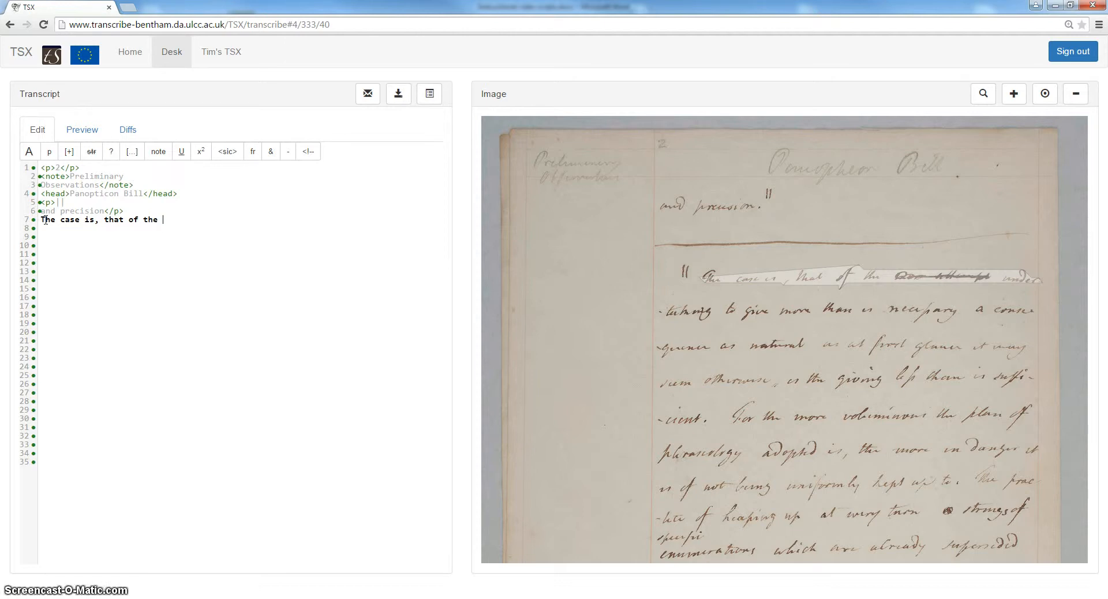
Insert three gap tags for the illegible words on line 7 and mark all three together as a deletion.
click(137, 153)
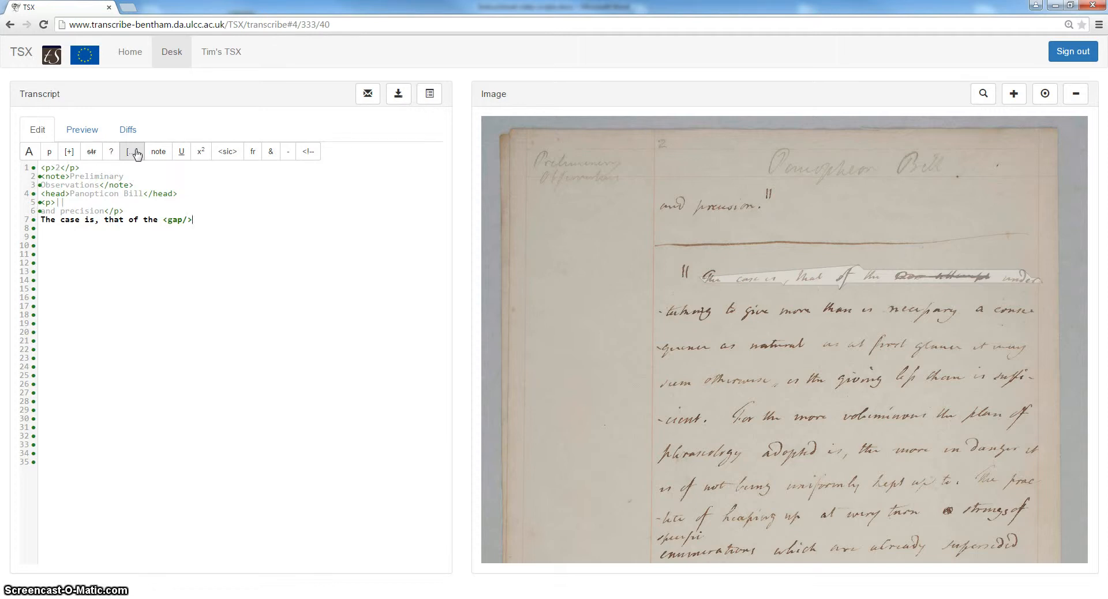
click(137, 153)
click(137, 153)
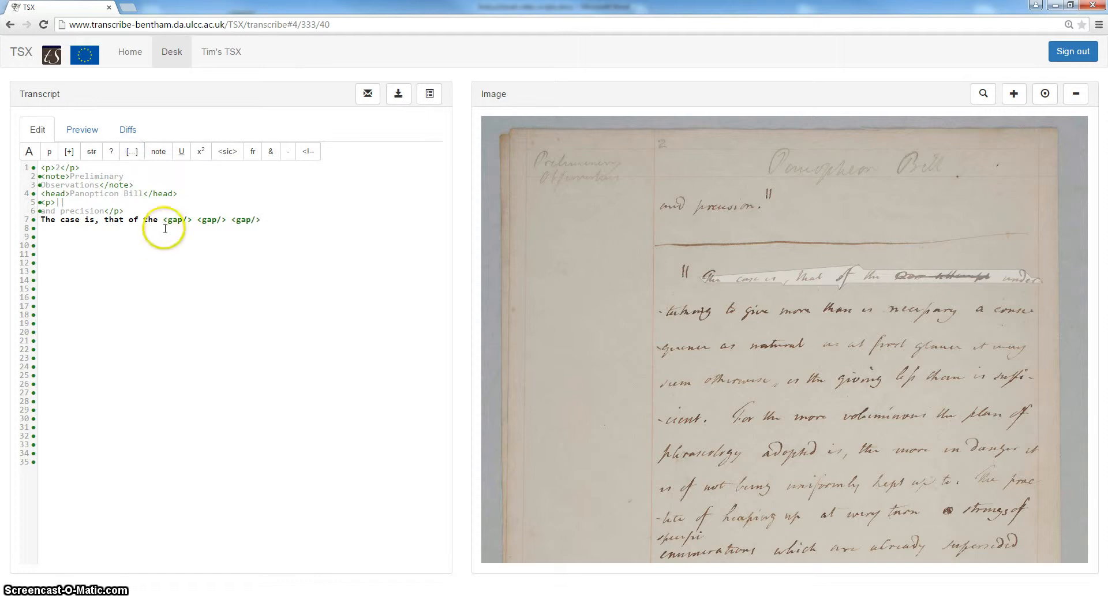
drag(163, 221, 259, 218)
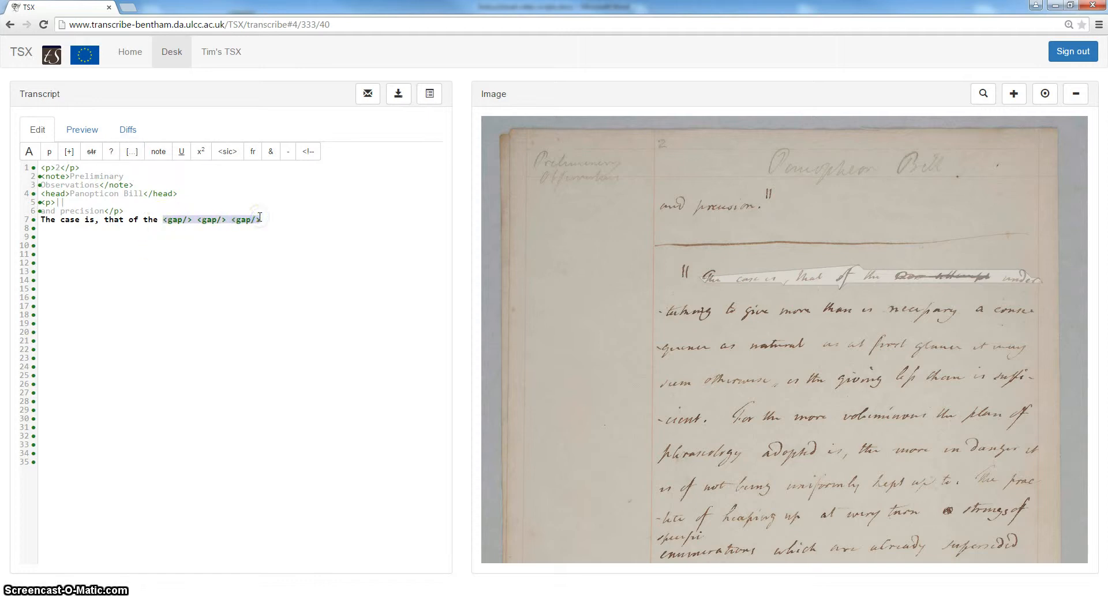
click(90, 156)
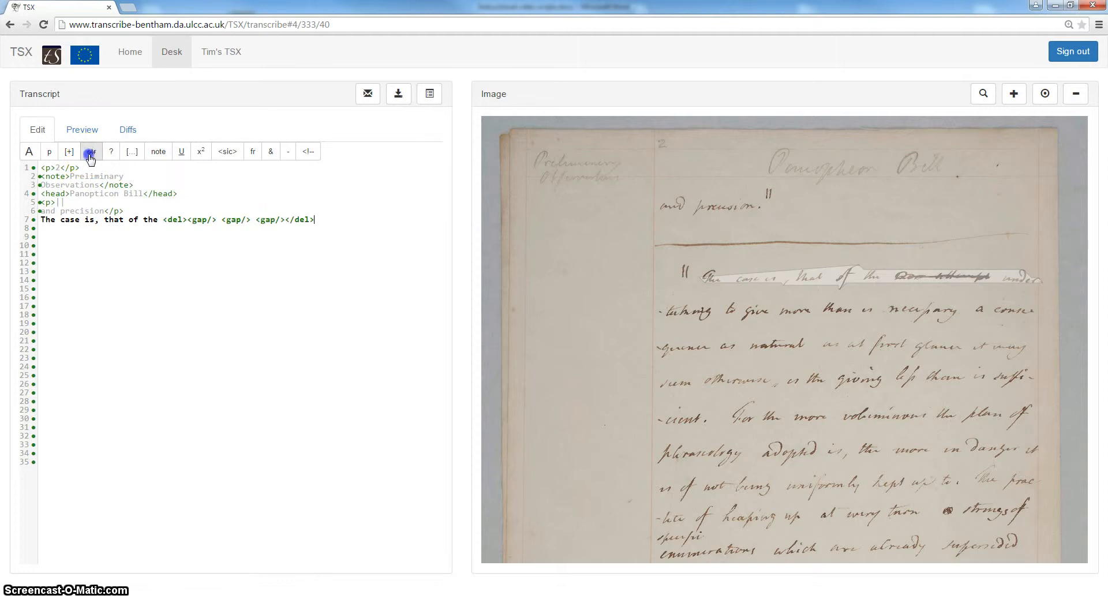
Complete line 7 with the whole word "undertaking" after the deletion and enter the marks "||" on line 8.
click(317, 220)
click(677, 311)
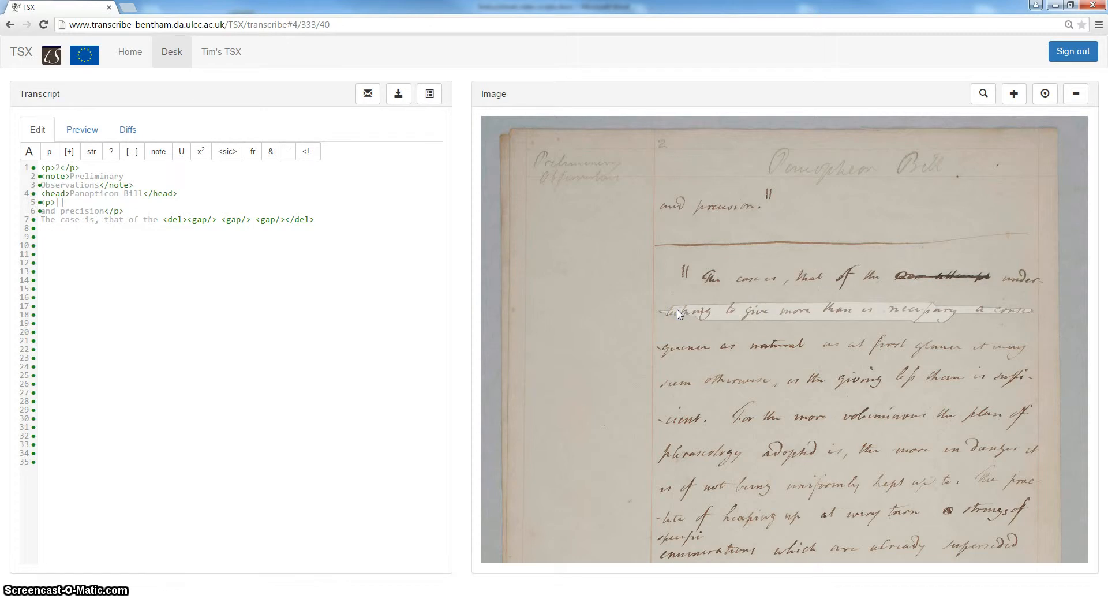
click(1025, 278)
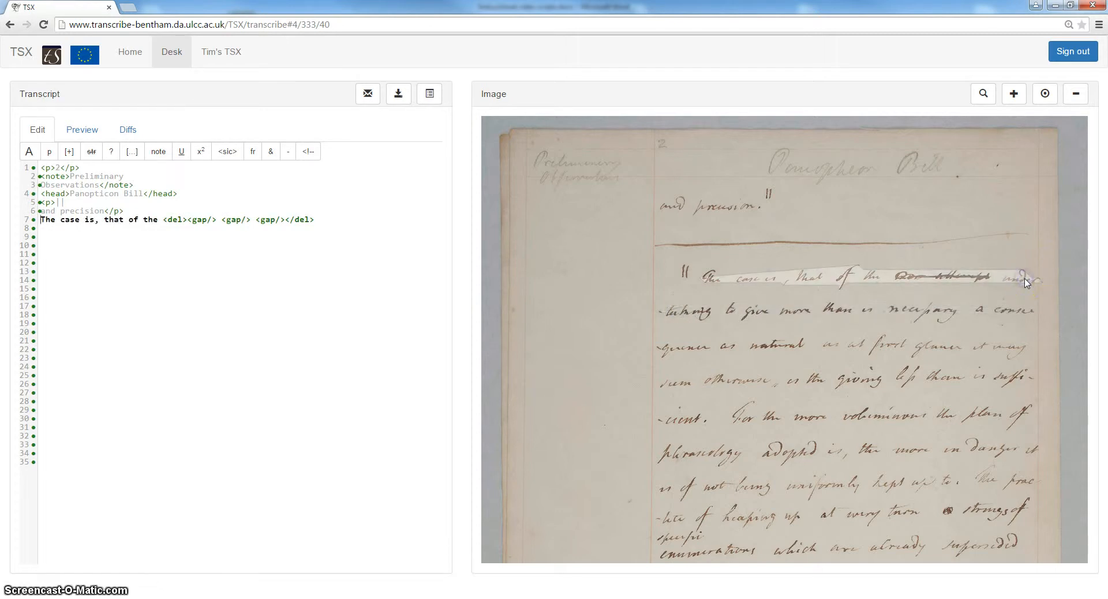
click(340, 223)
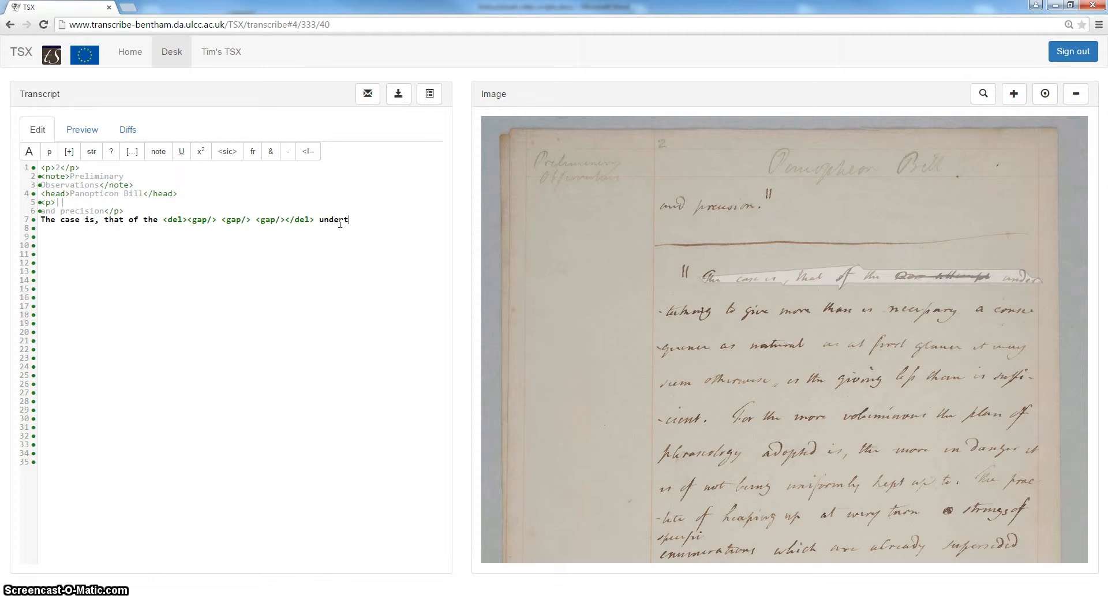
text(undertaking)
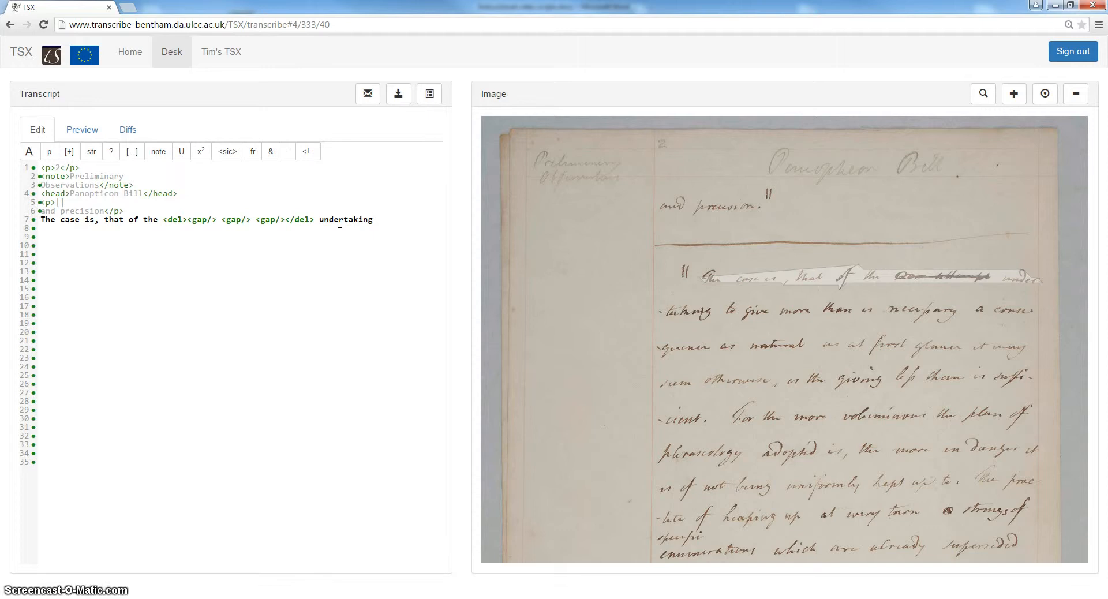
key(Return)
click(370, 224)
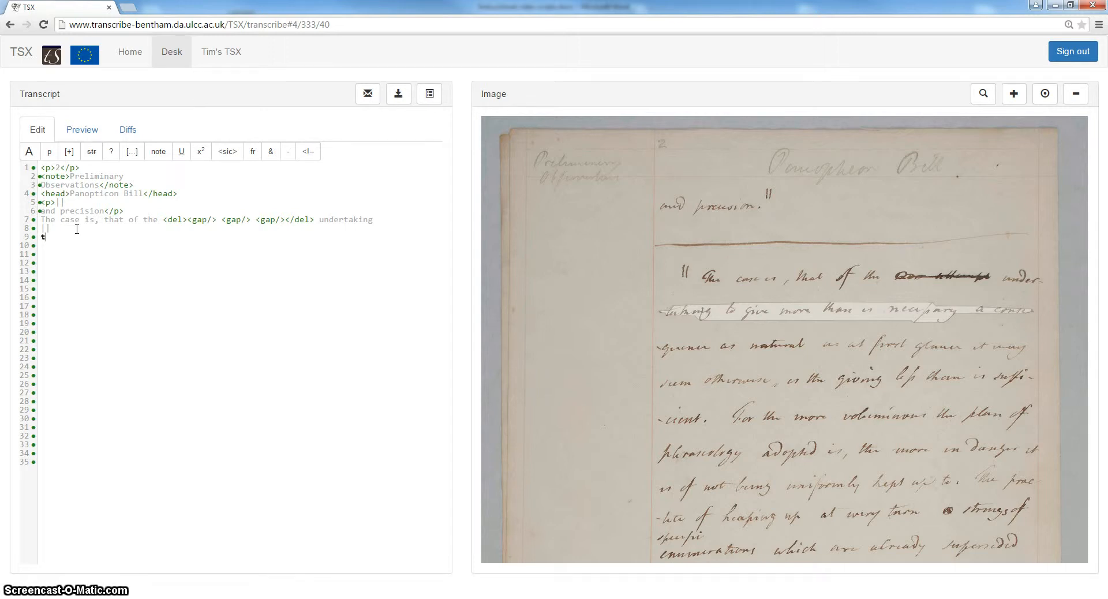
Transcribe "to give more than is necessary a consequence" on line 9, writing the word split across manuscript lines in full.
text(o give)
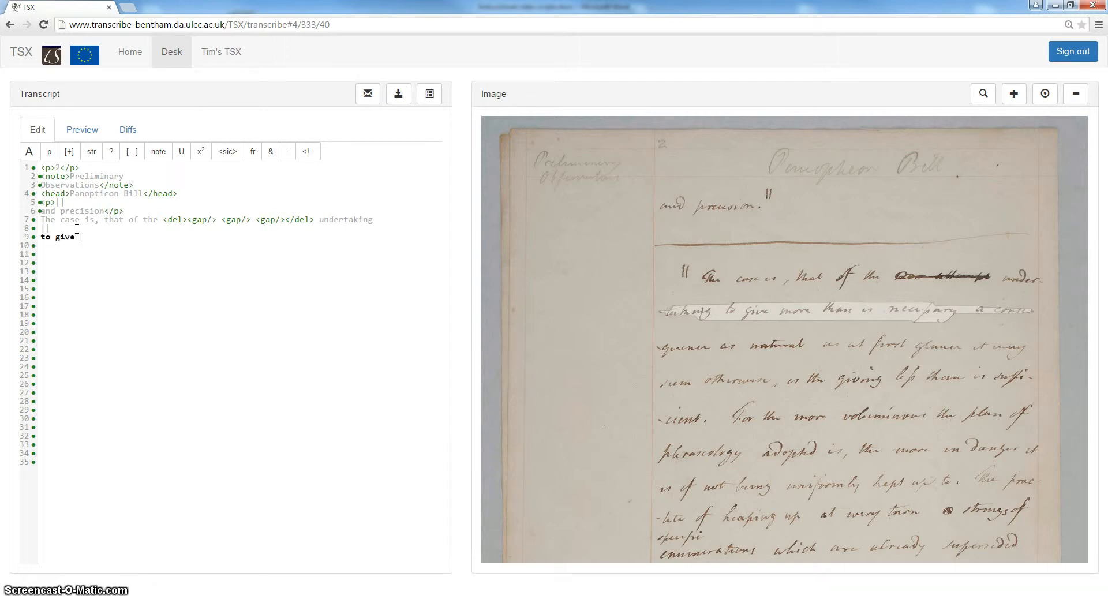
click(1004, 271)
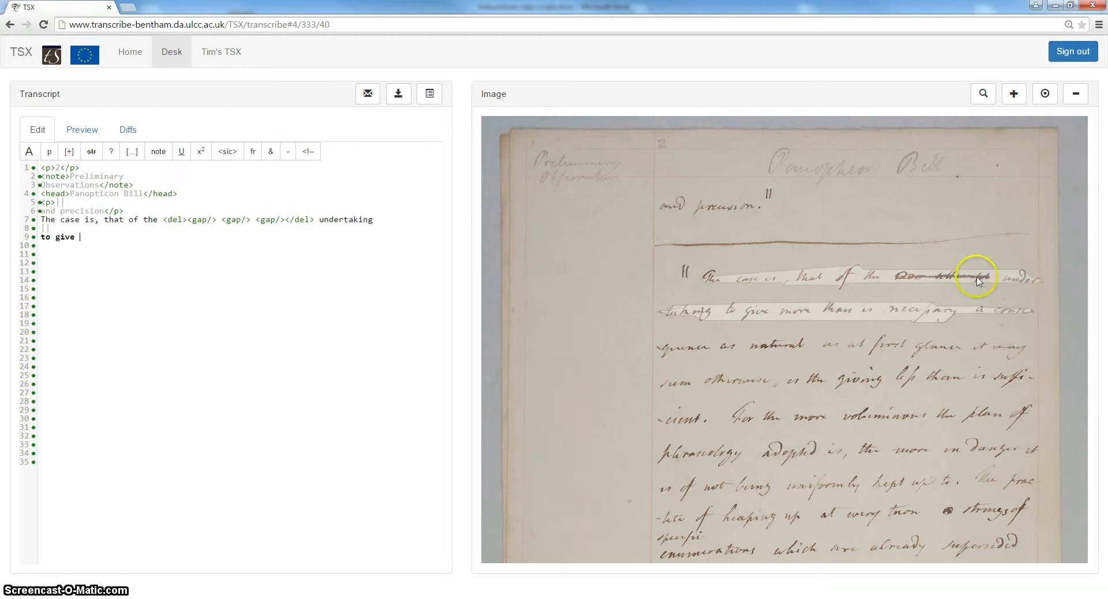
click(721, 312)
click(121, 240)
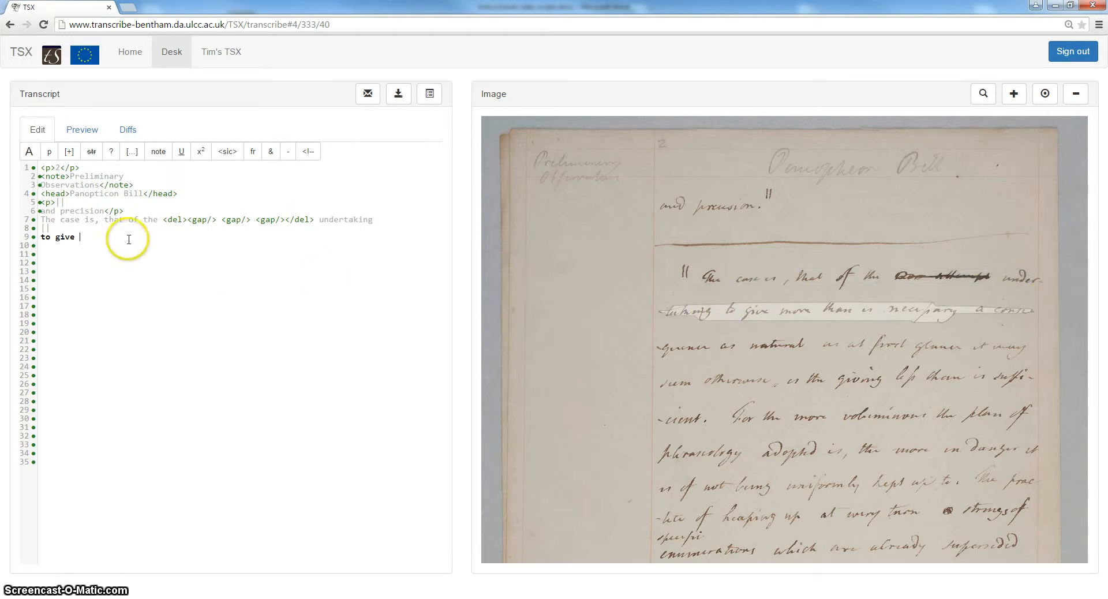
text(more)
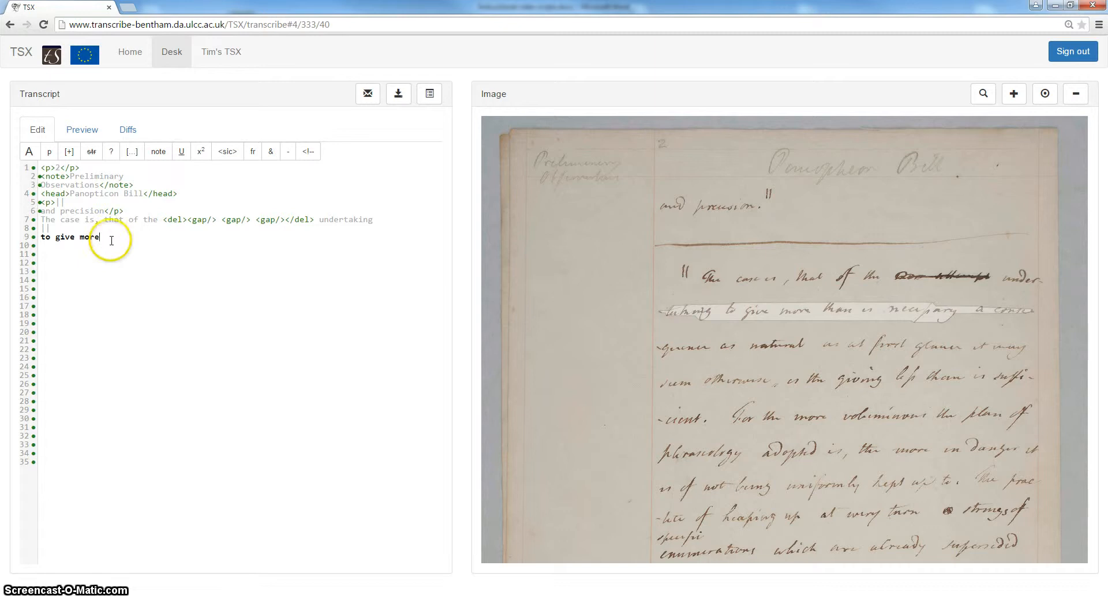
text( than is necessary a)
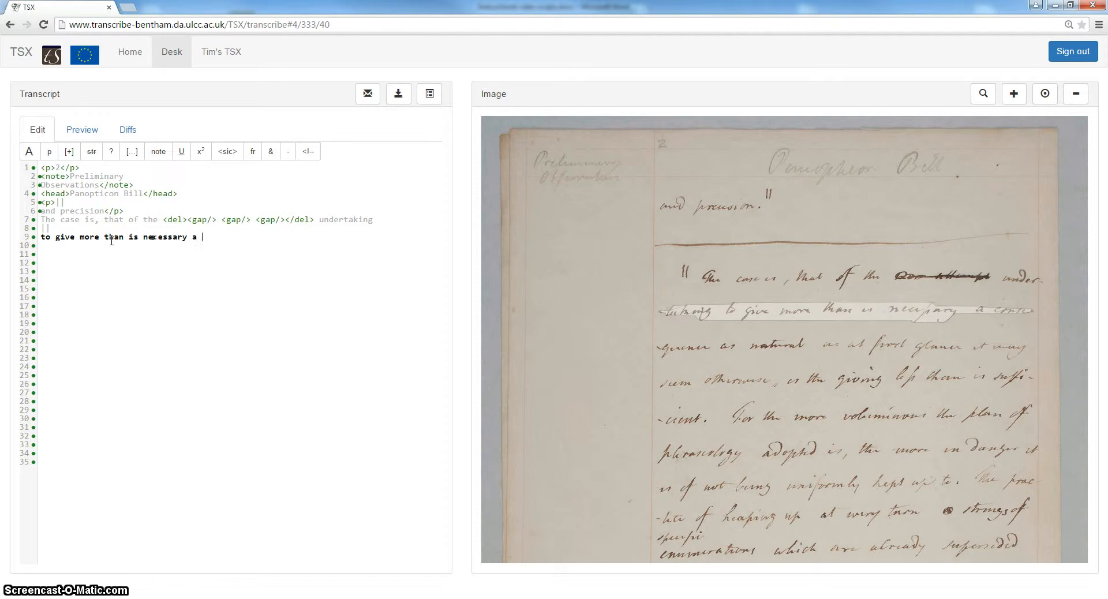
text(co)
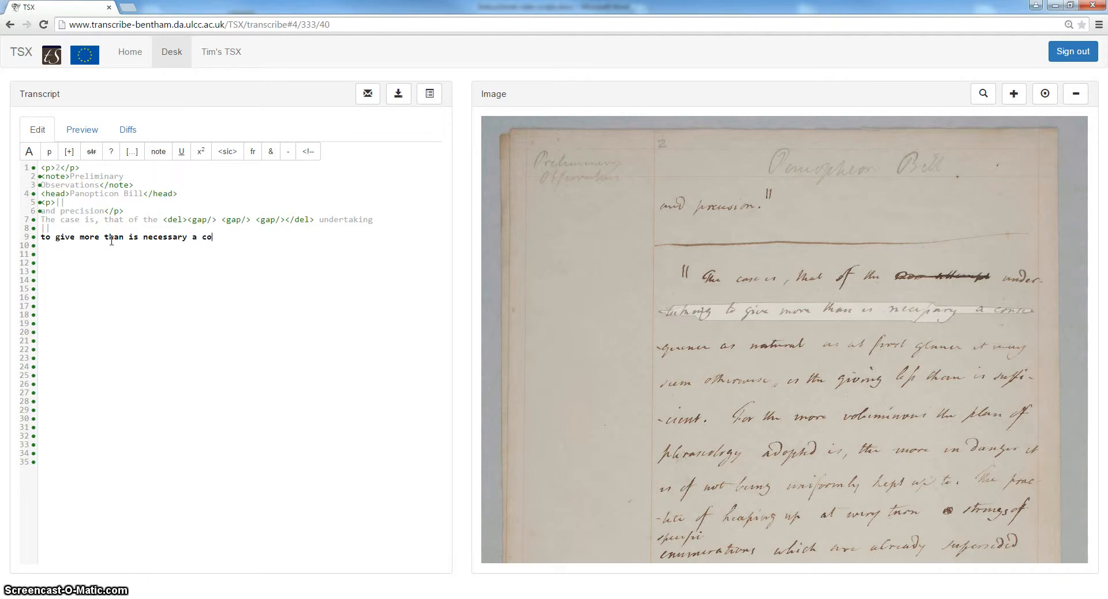
text(nsequence)
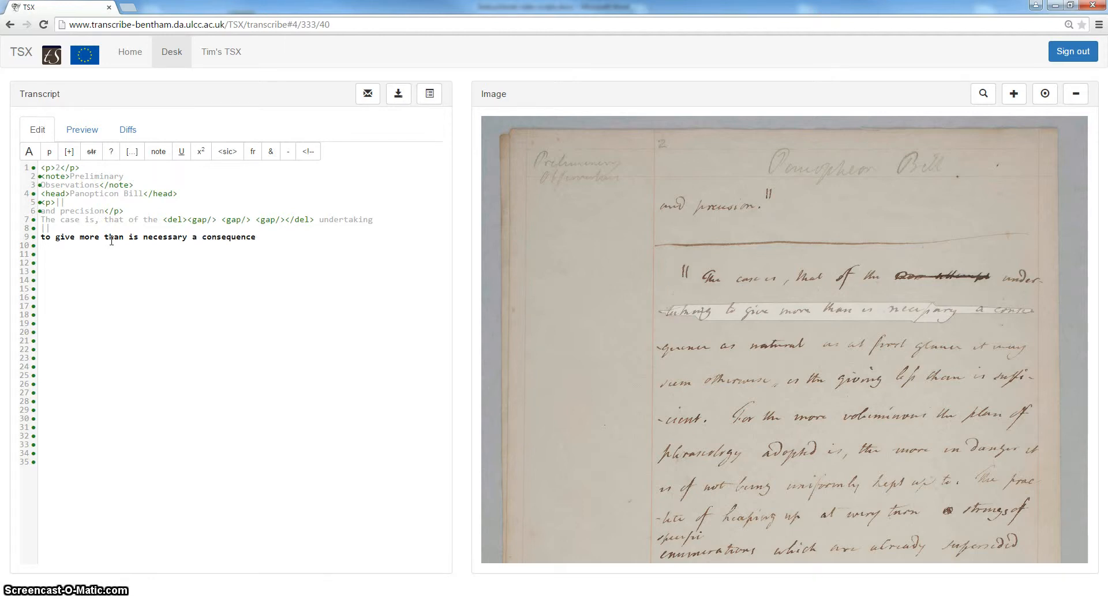
Transcribe "as natural as at first glance it my" on line 10.
key(Return)
text(as )
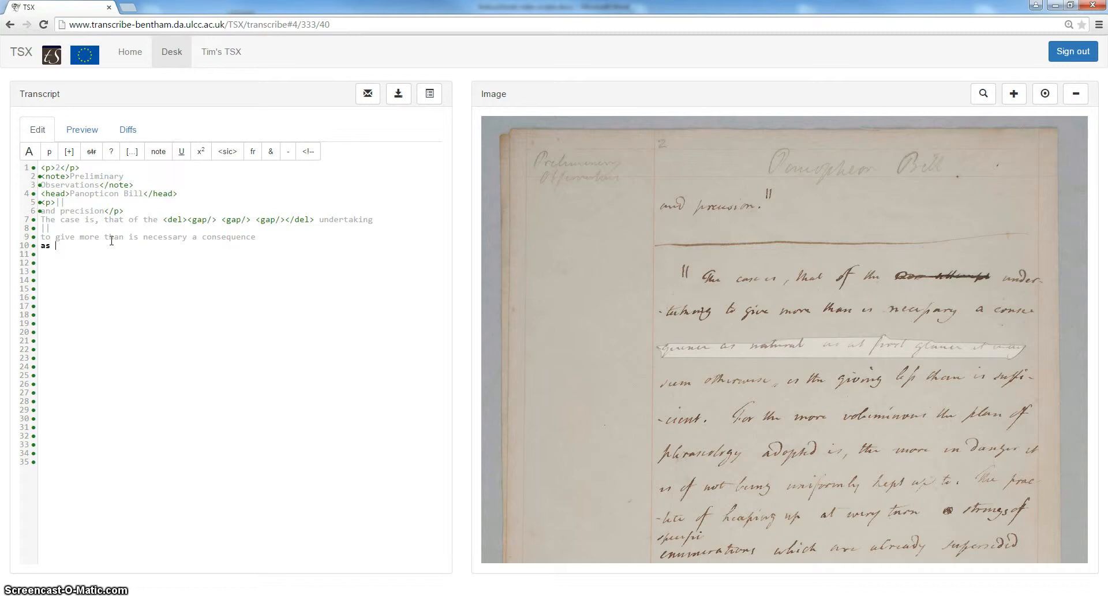
text(natural a)
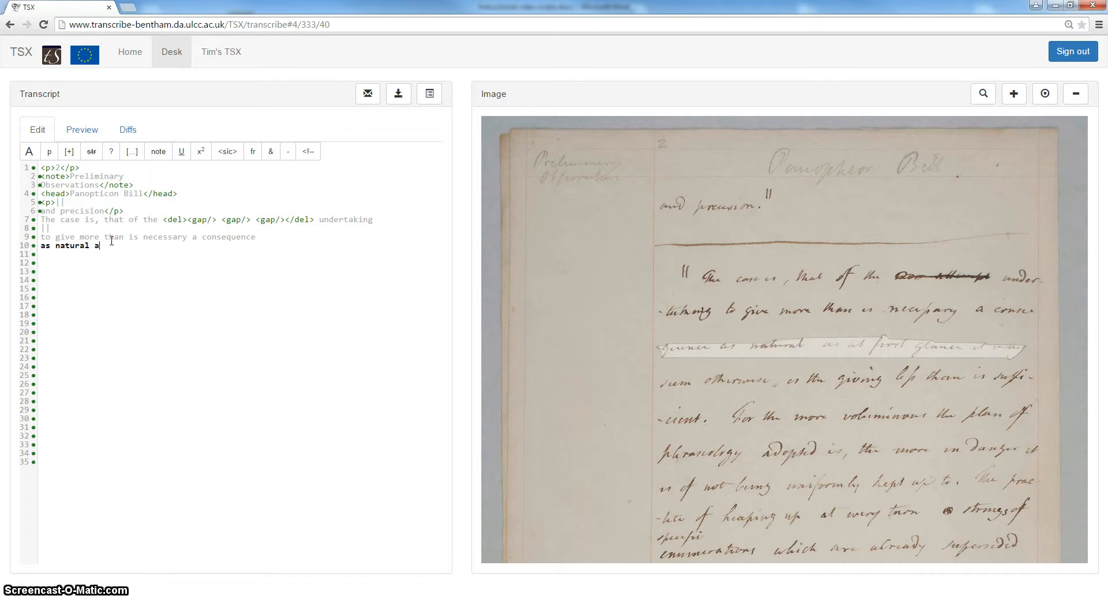
text(s at first glance it my)
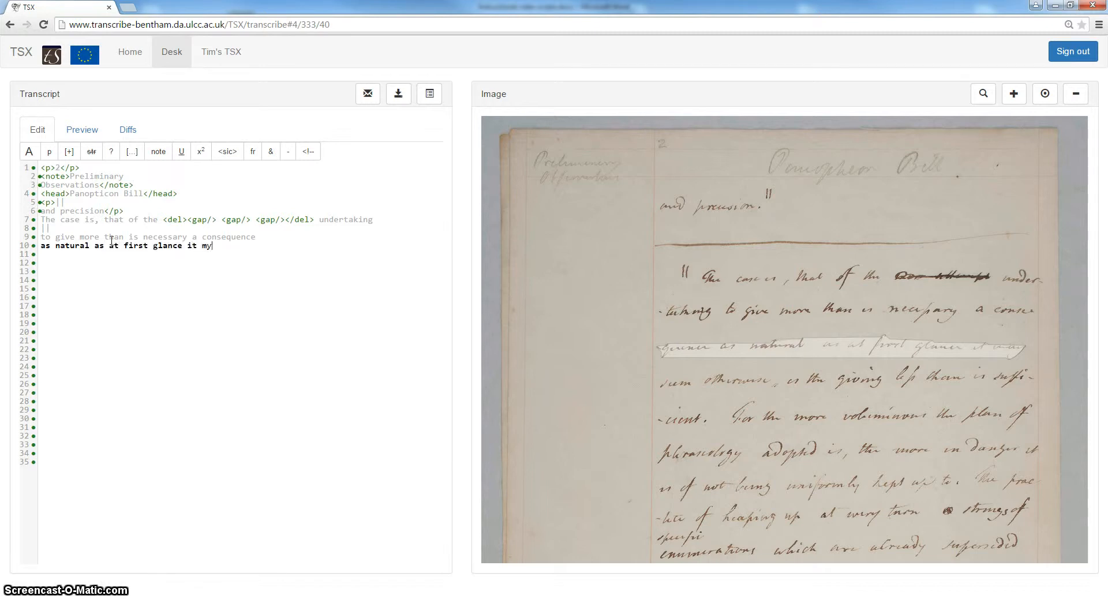
Transcribe "seem otherwise, is the giving less than is sufficient." on line 11.
key(Return)
text(seem ot)
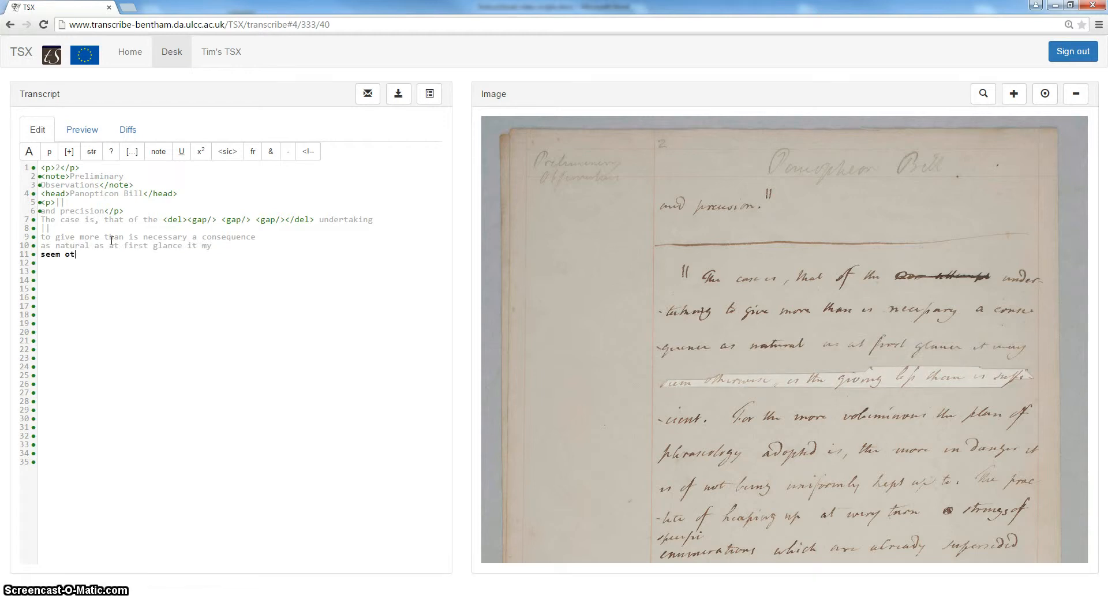
text(herwise,)
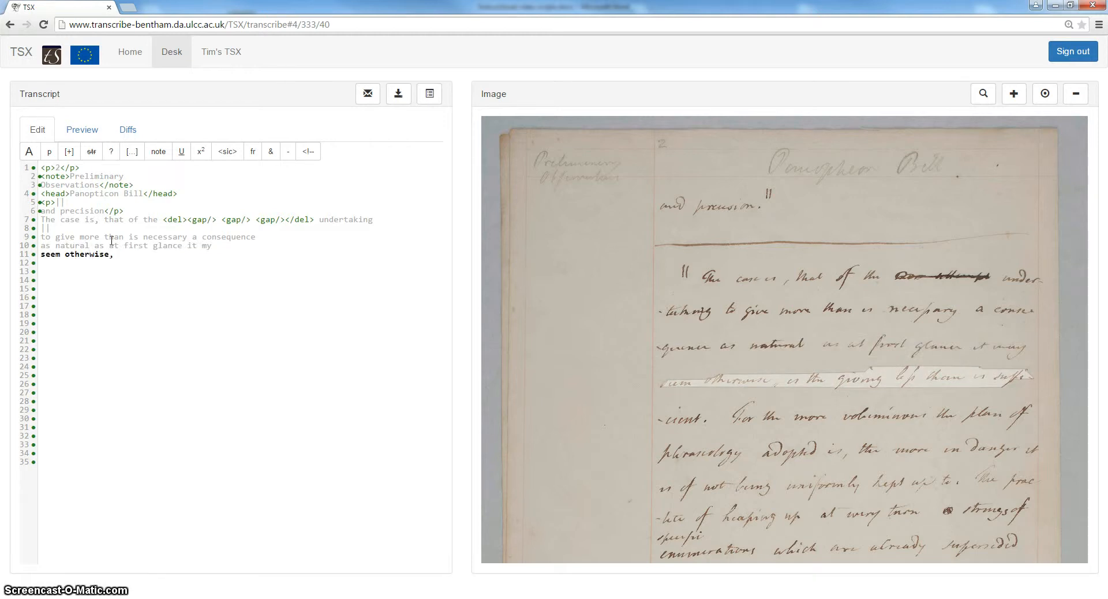
text( is the )
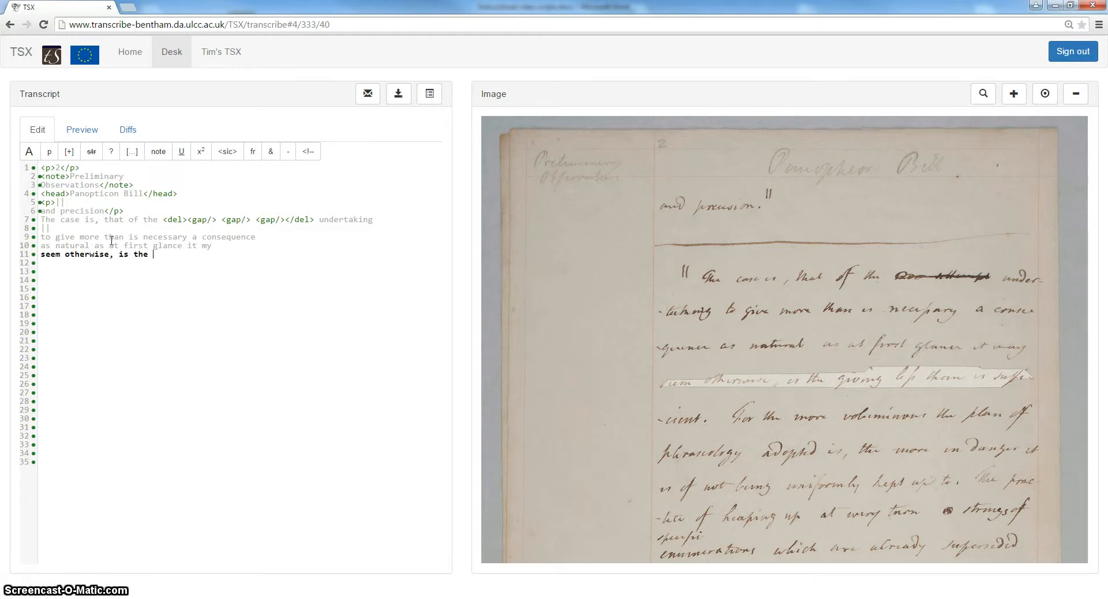
text(giving less than is )
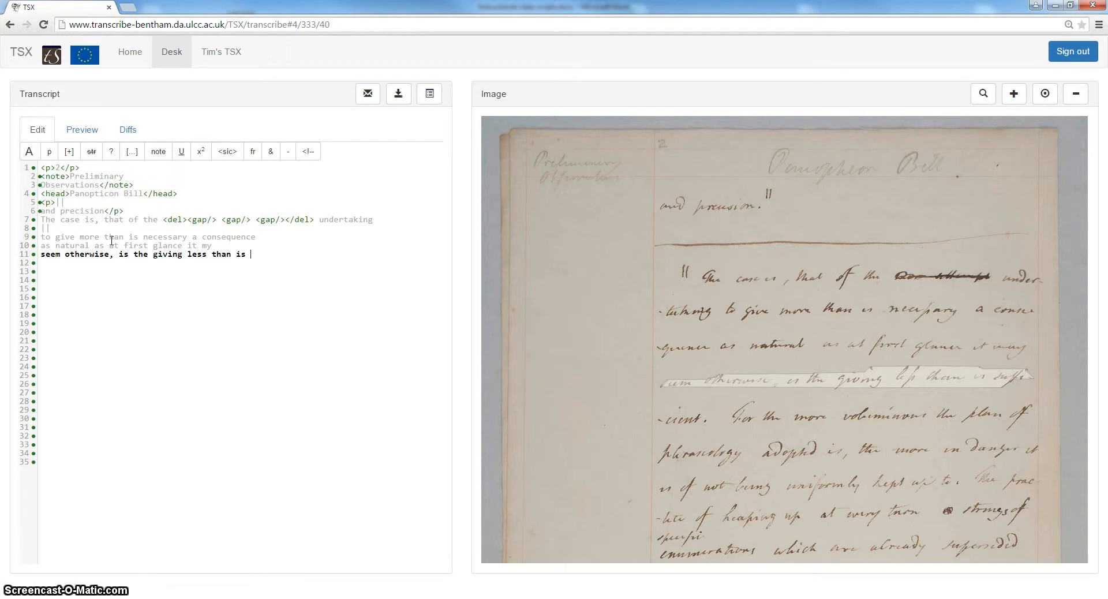
text(sufficient)
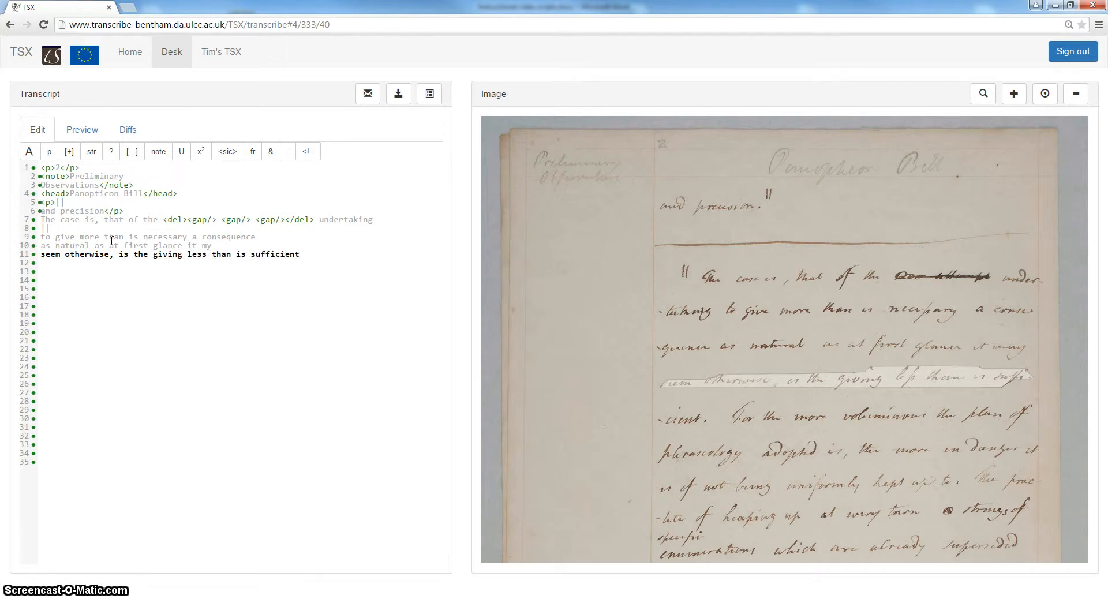
text(.)
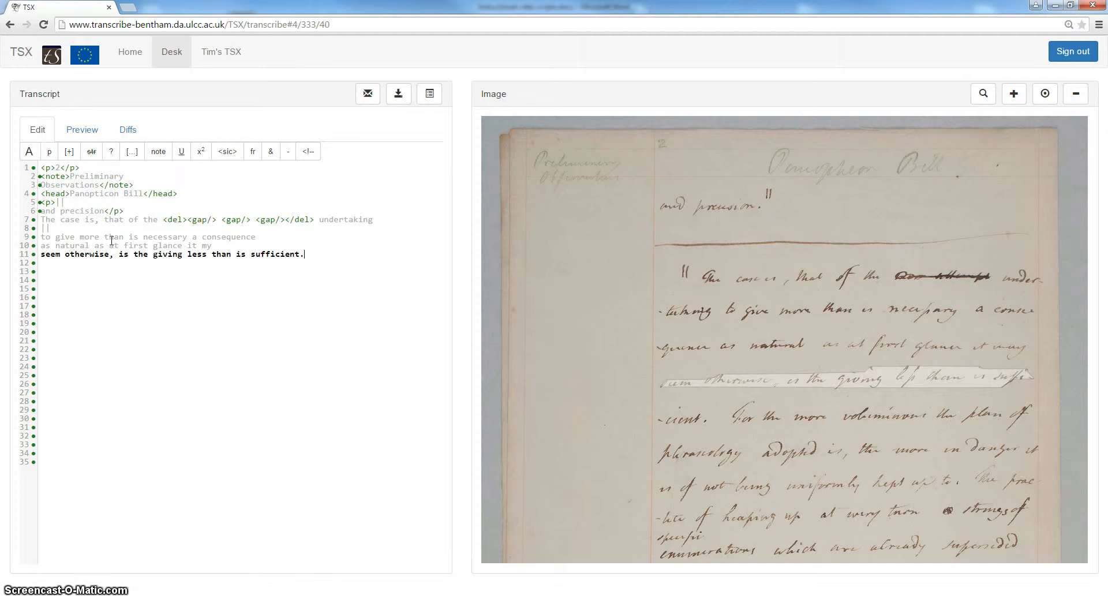
Transcribe "For the more voluminous the plan of" on line 12.
key(Return)
text(For t)
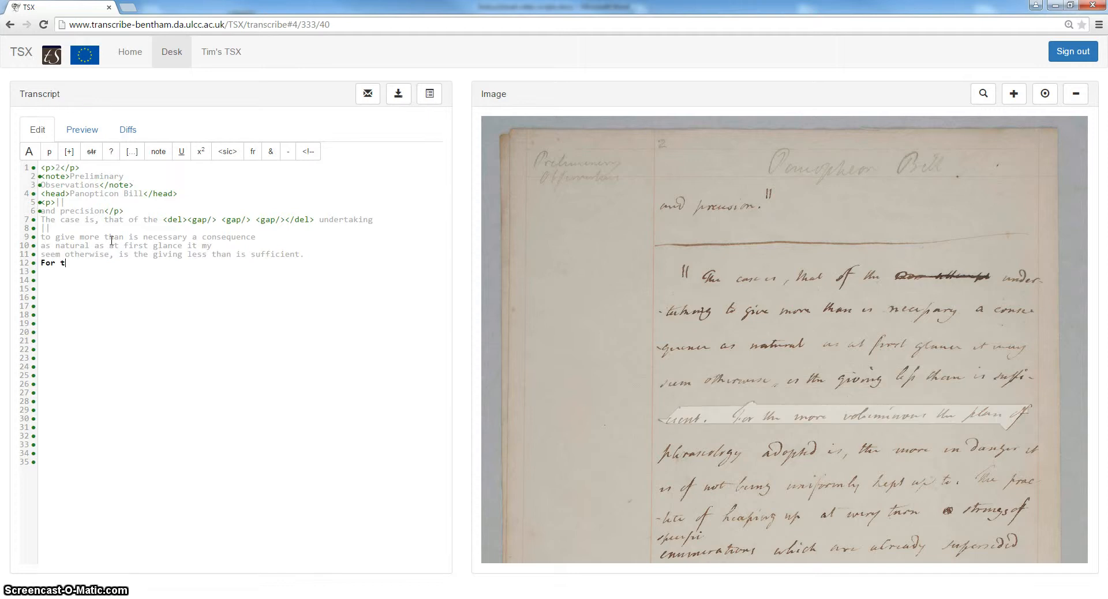
text(he more volum)
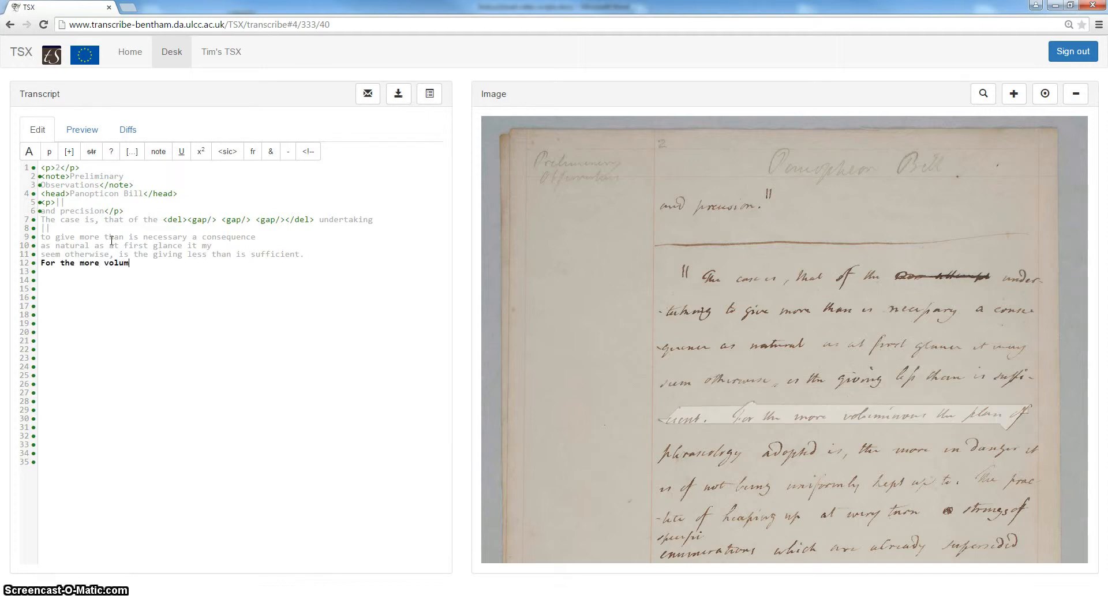
text(inous the plan of)
Transcribe "phraseology adopted is, the more danger it" on line 13.
key(Return)
text(phrase)
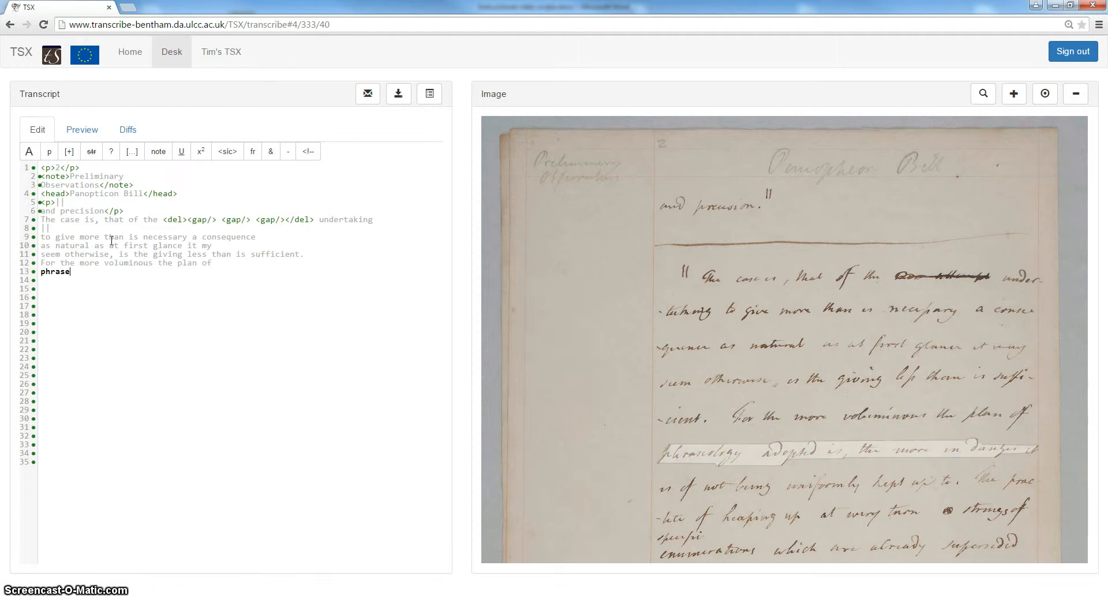
text(ology off)
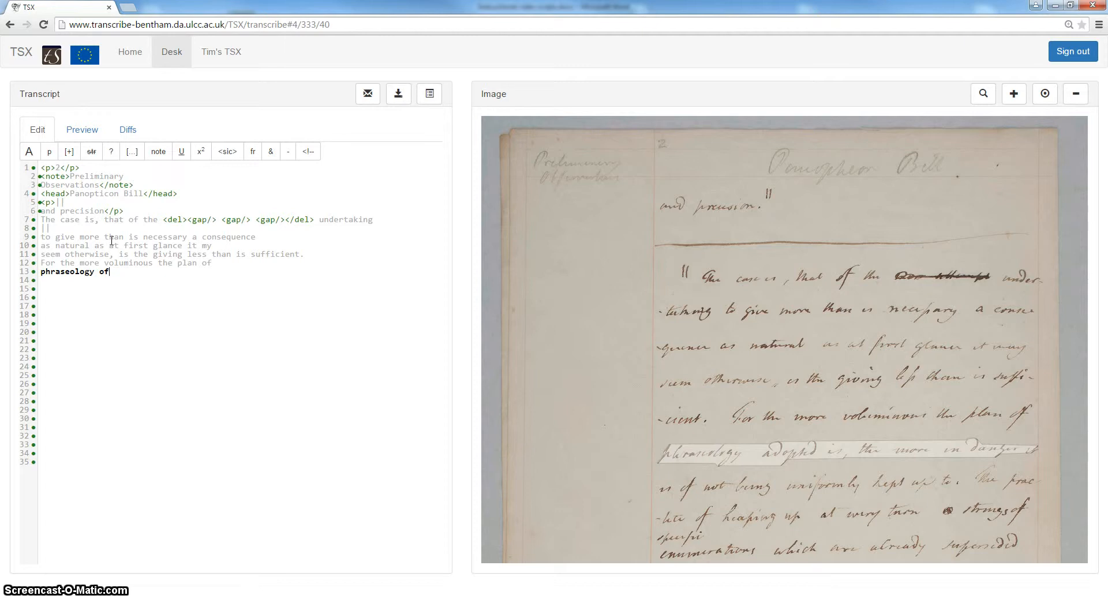
key(BackSpace)
key(BackSpace)
text(adopted is, the more dang)
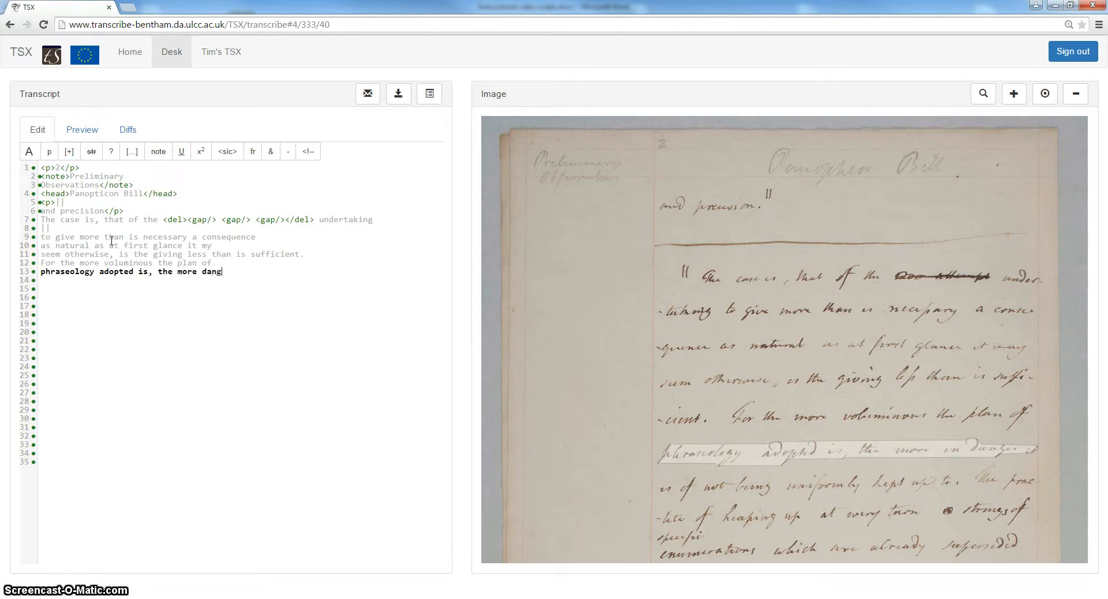
text(er it)
Transcribe "is of not being uniformly kept up to. The practice" on line 14.
key(Return)
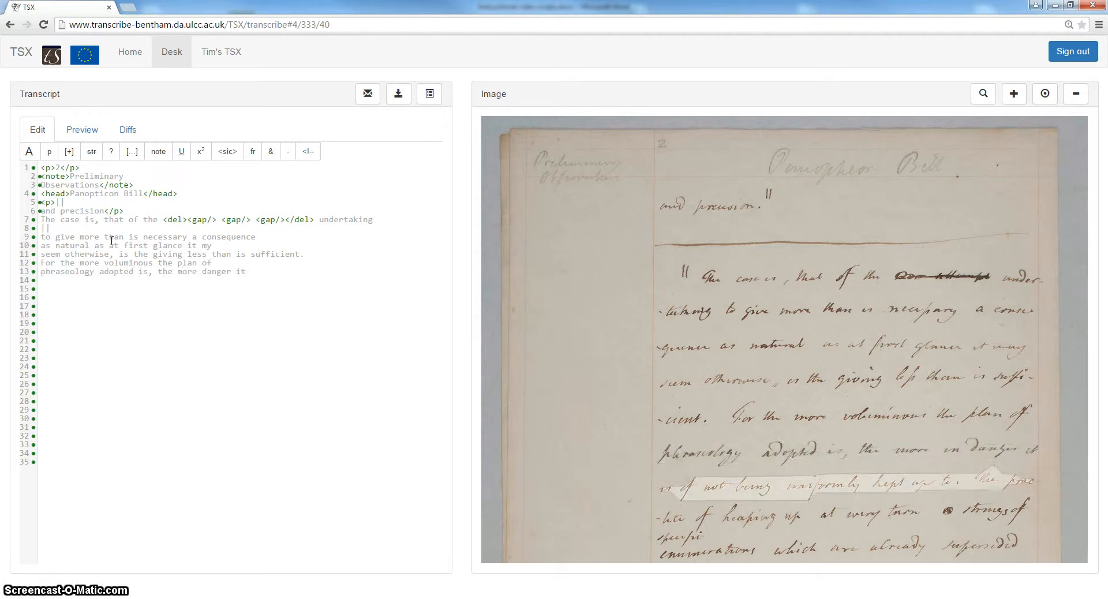
text(is of not bei)
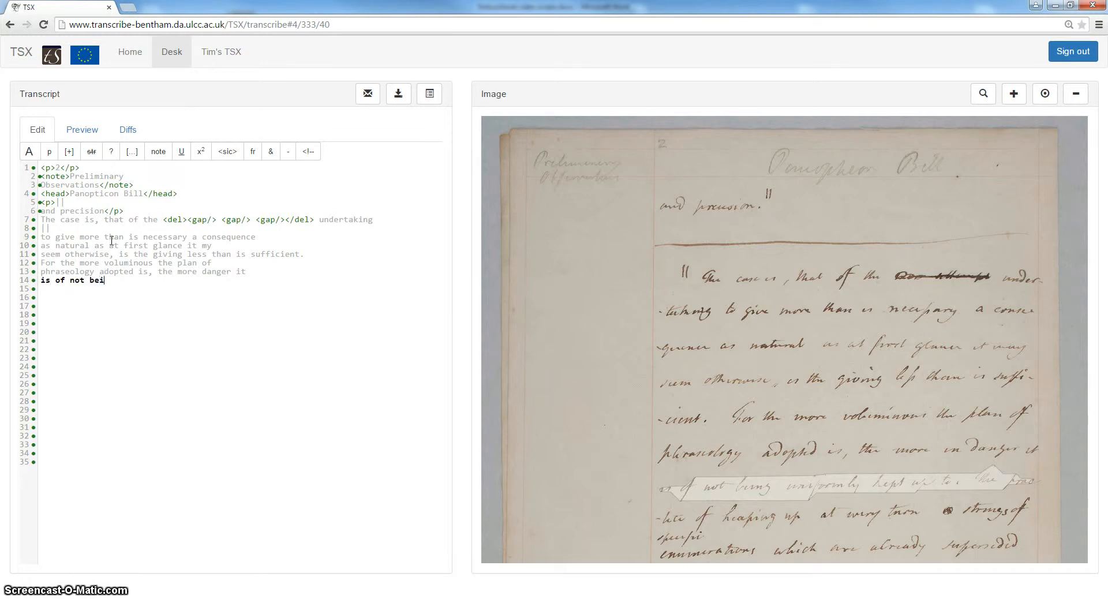
text(ng uniformly k)
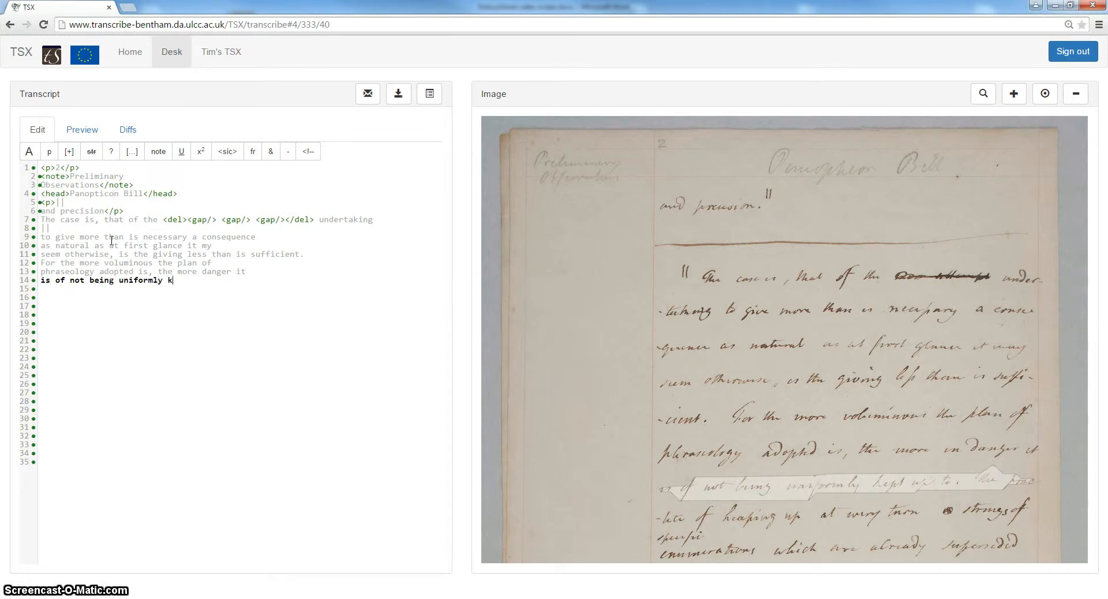
text(ept up to. )
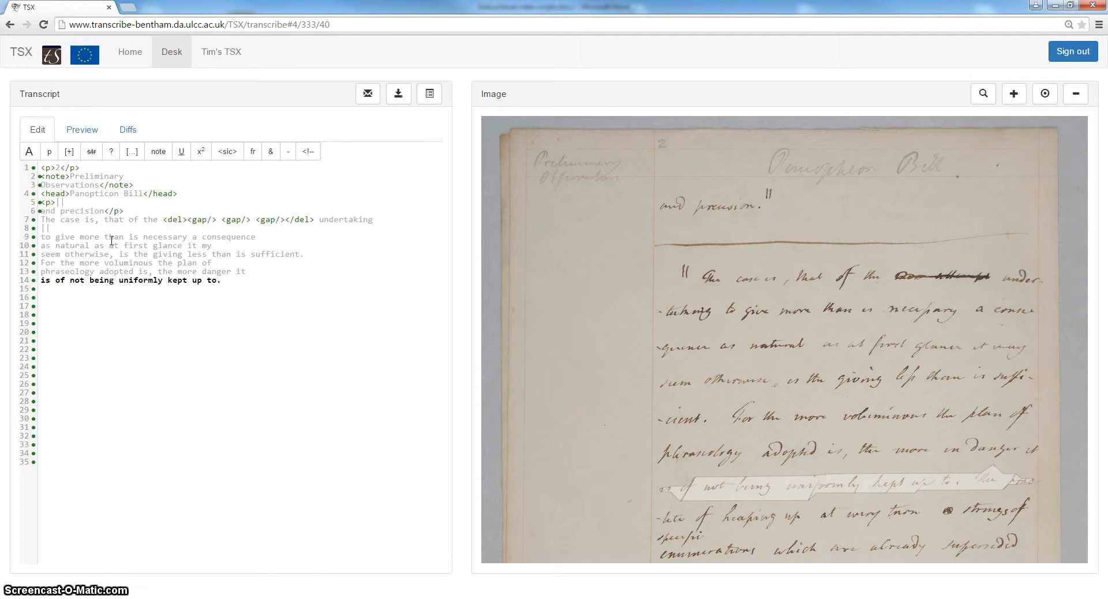
text(The practice)
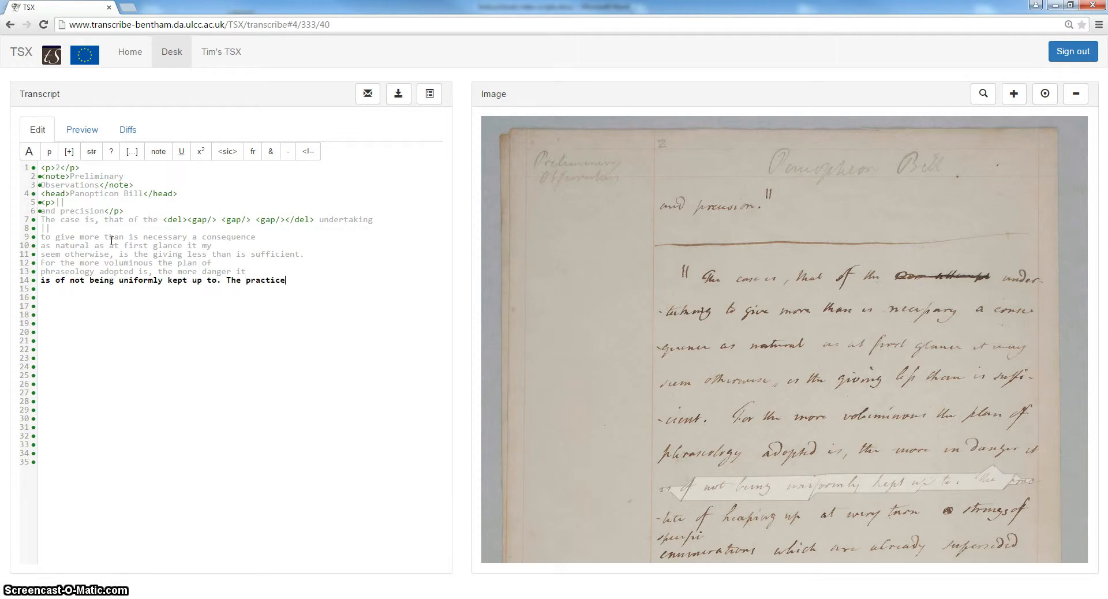
Transcribe "of heaping up at every turn strings of" on line 15.
key(Return)
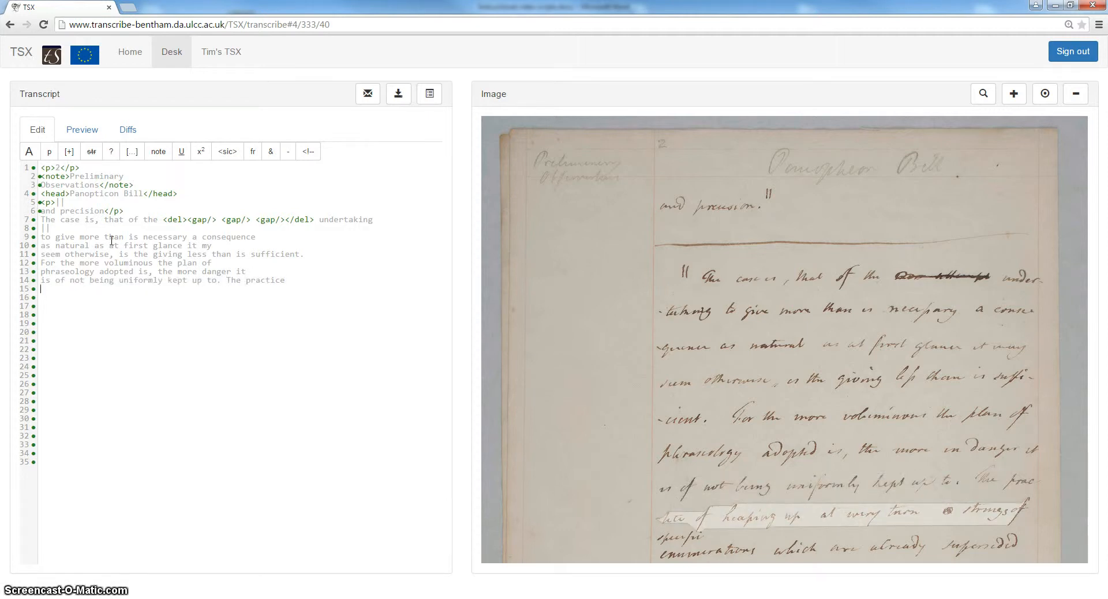
text(of heaping)
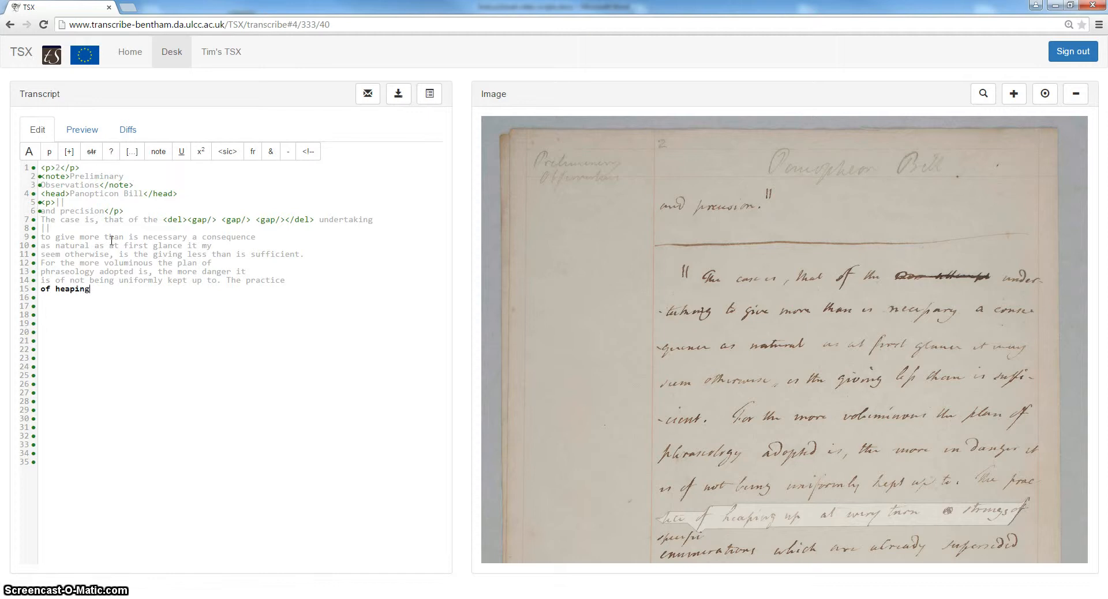
text( up at every turn strings)
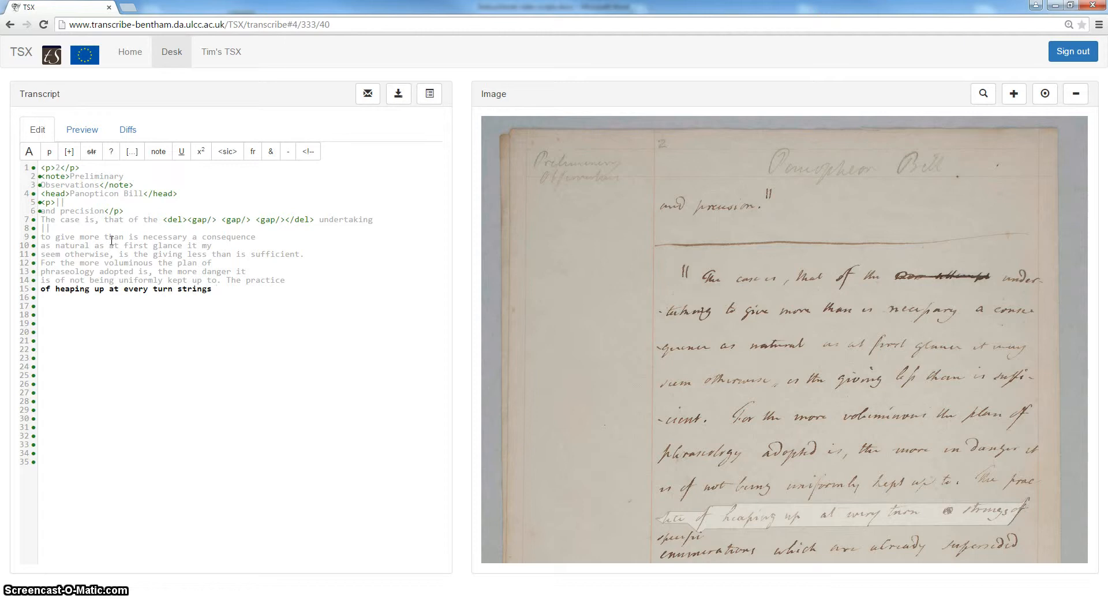
text( o)
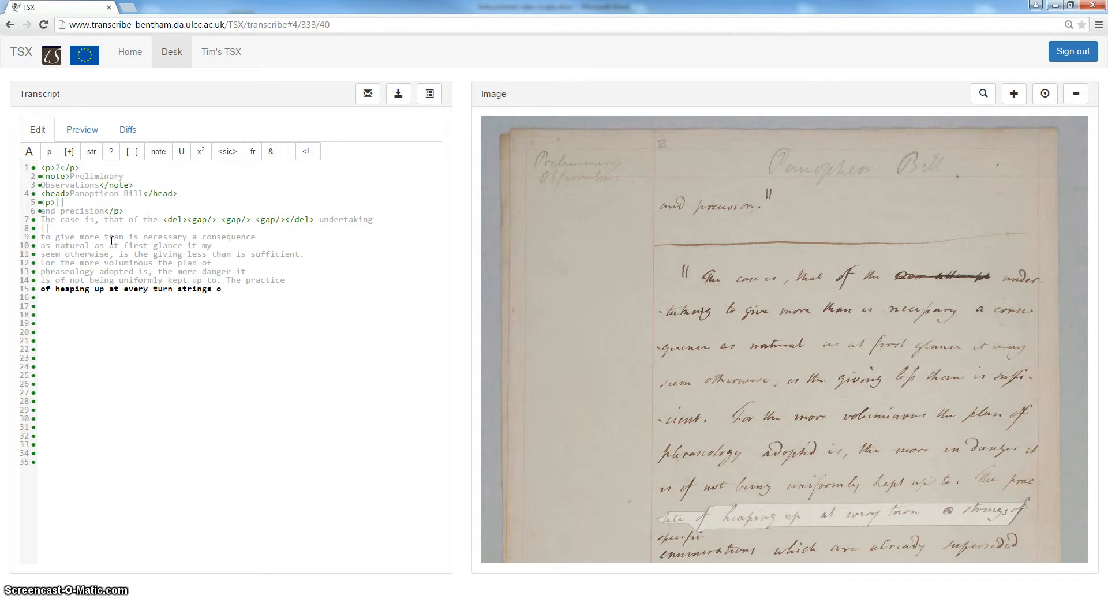
text(f)
Transcribe the interlinear word "specific" on line 16 and tag it as an addition.
key(Return)
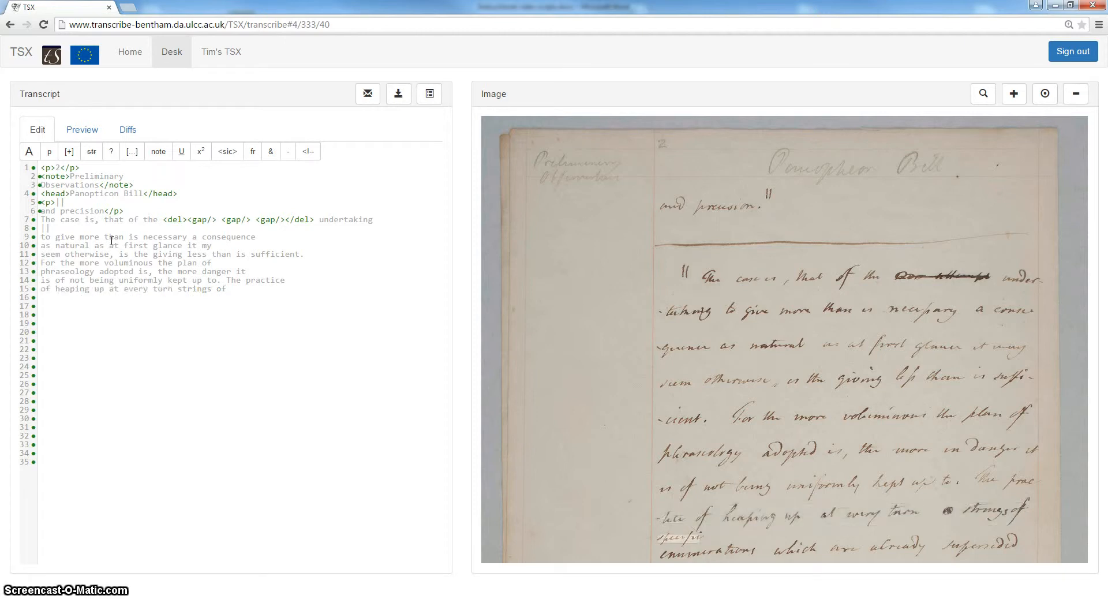
drag(581, 445, 570, 120)
right_click(571, 121)
right_click(556, 154)
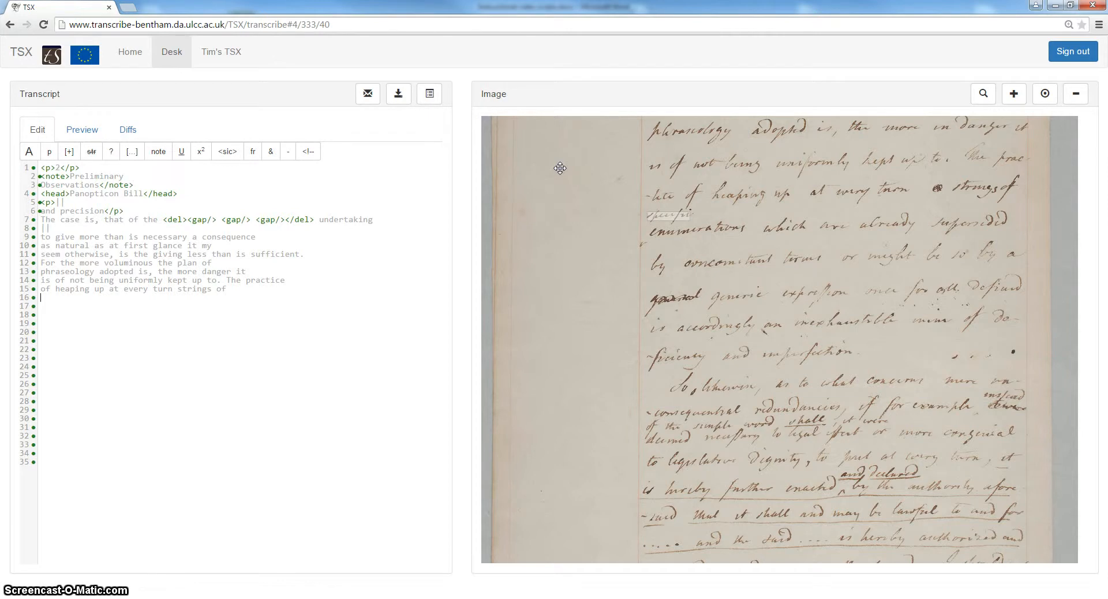
text(specific)
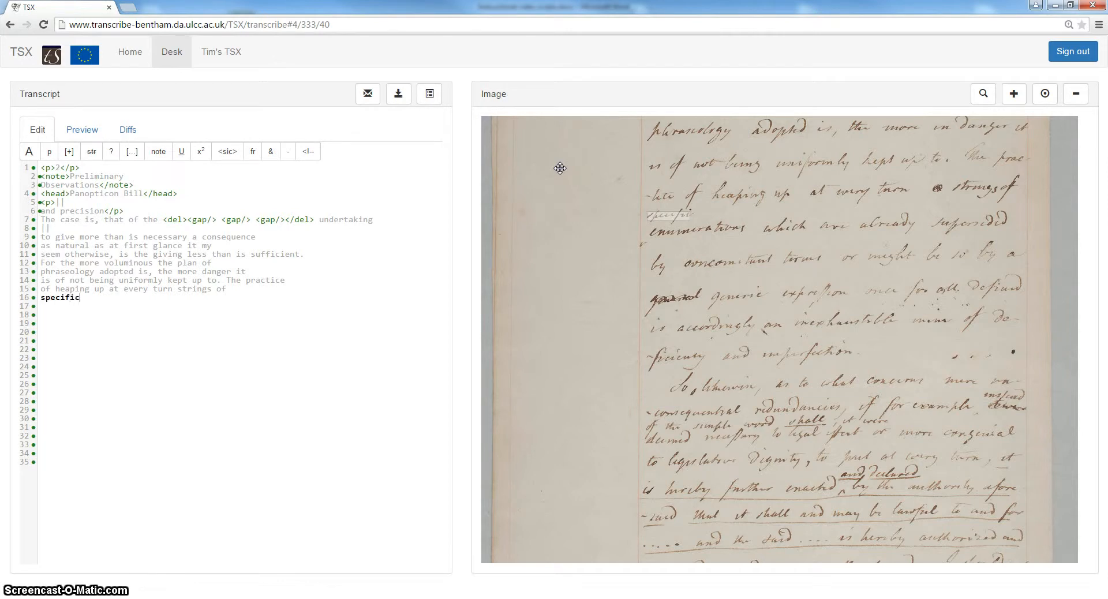
key(shift+Left)
key(shift+Left)
key(shift+Left)
key(shift+Left)
key(shift+Left)
key(shift+Left)
key(shift+Left)
key(shift+Left)
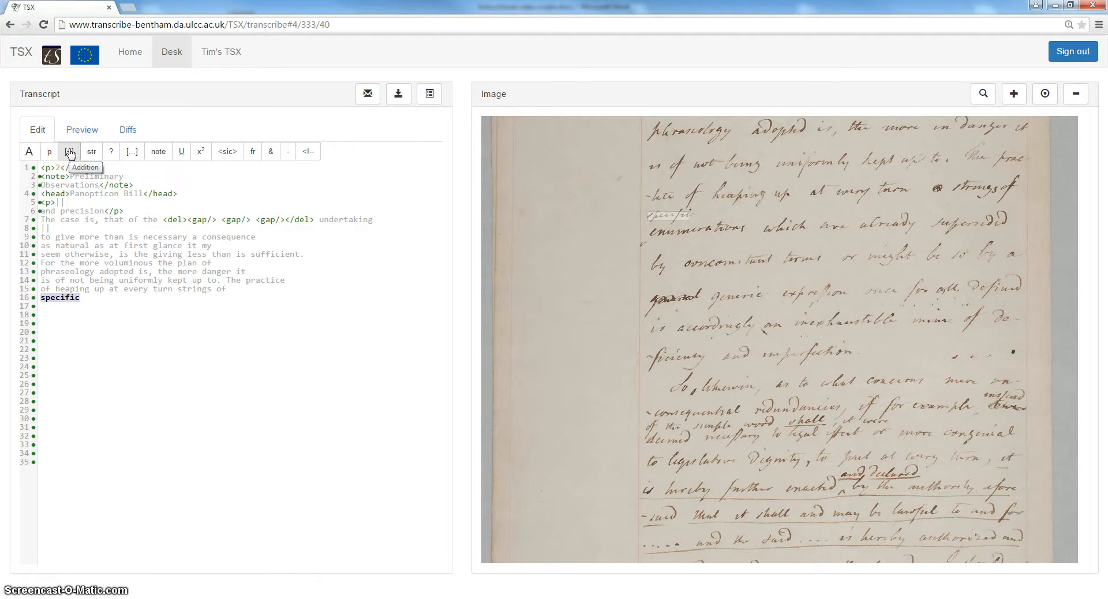
click(70, 153)
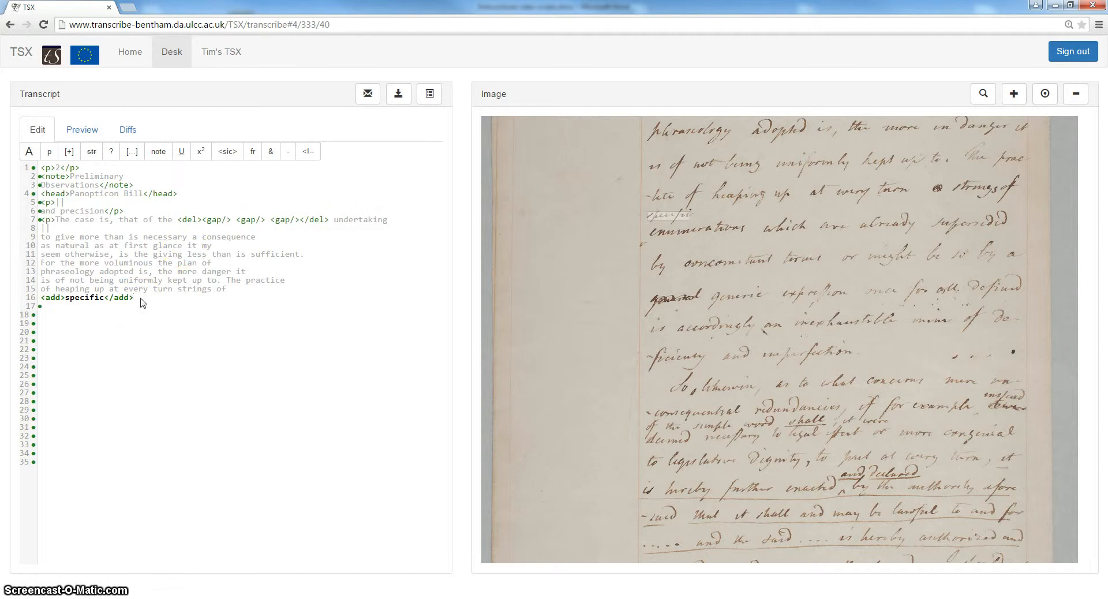
Transcribe "enumerations which are already superseded" on line 17 and end the paragraph there with a closing </p> tag.
click(142, 298)
key(Return)
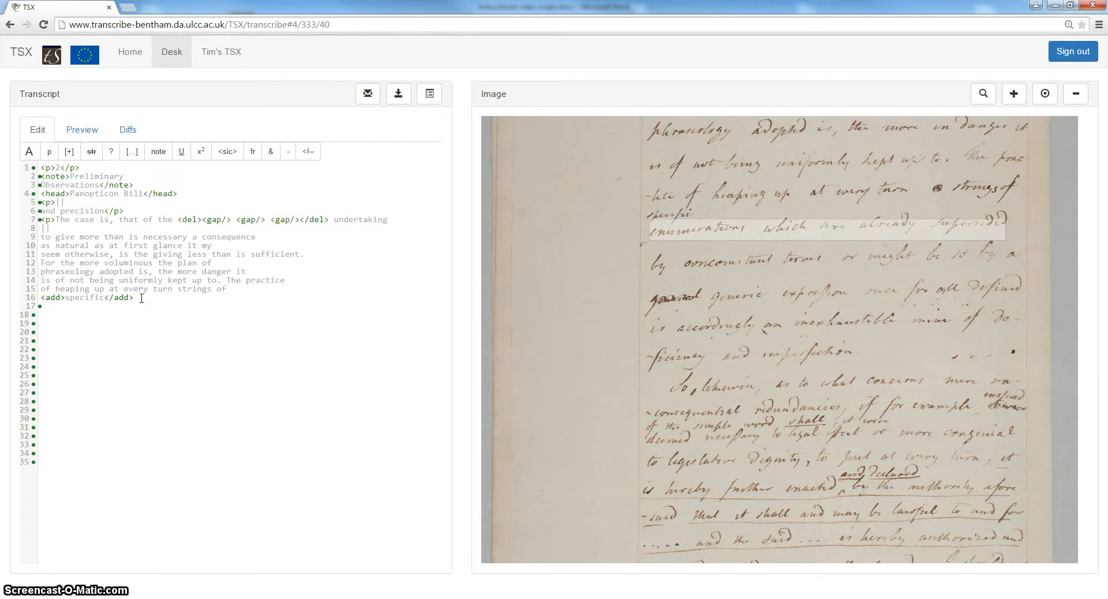
text(enu)
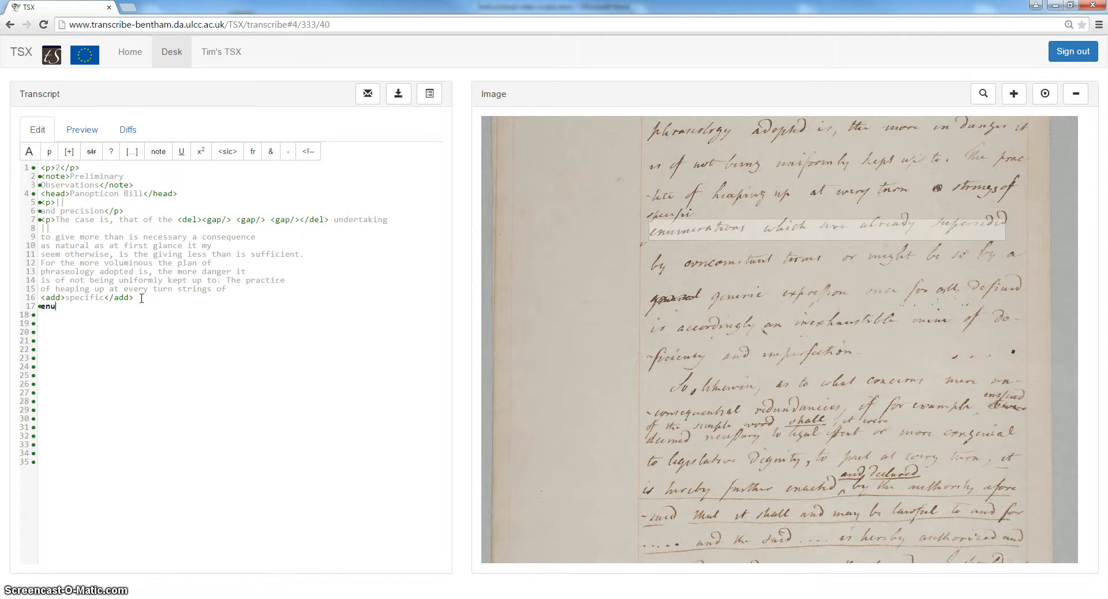
text(merations)
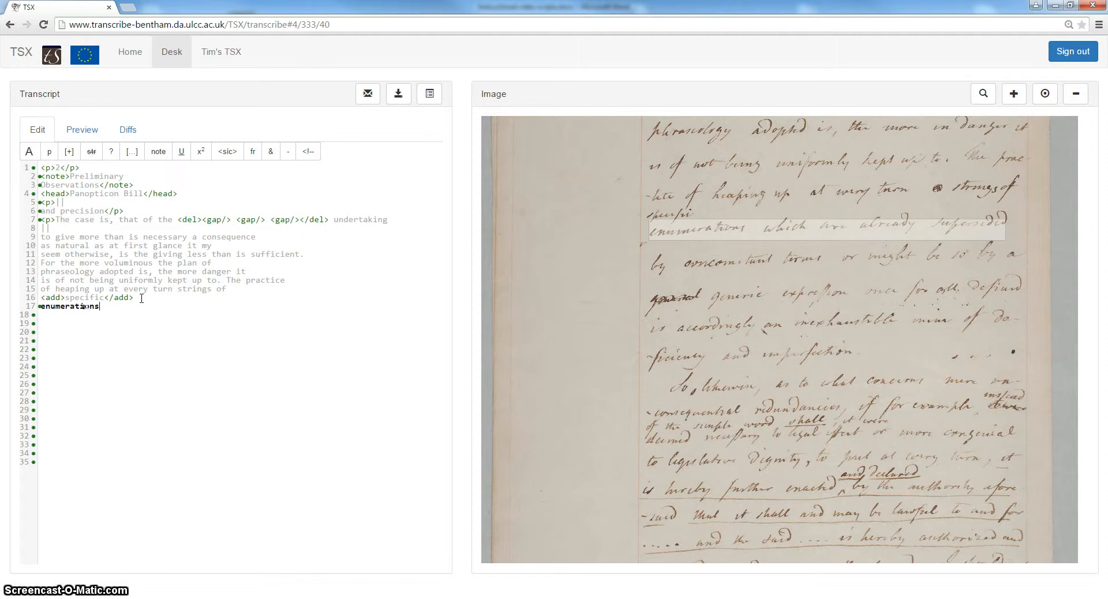
text( which are already superseded)
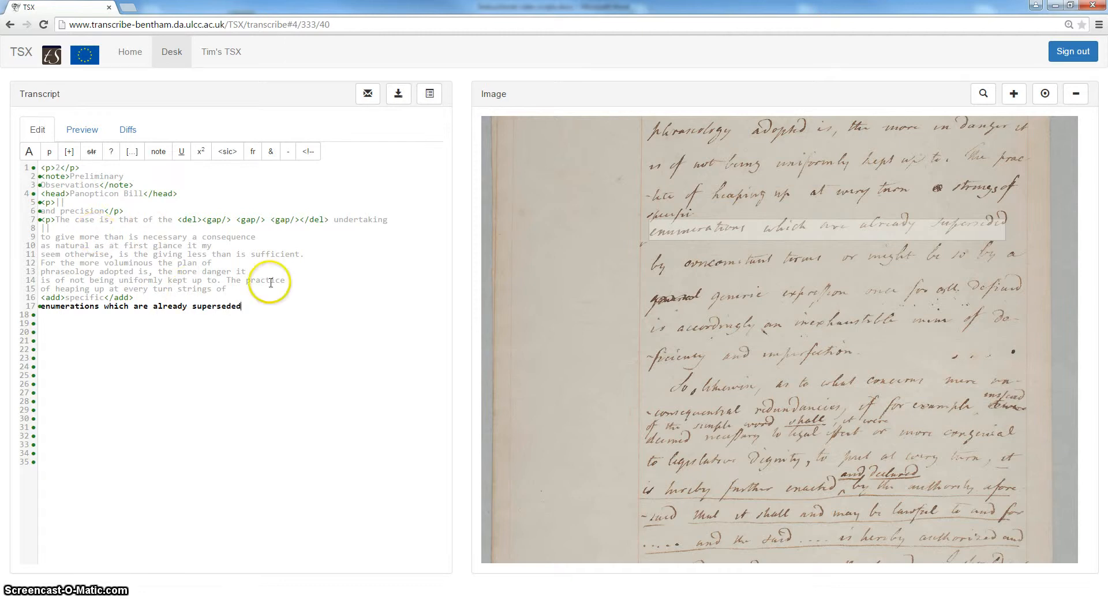
text(</p)
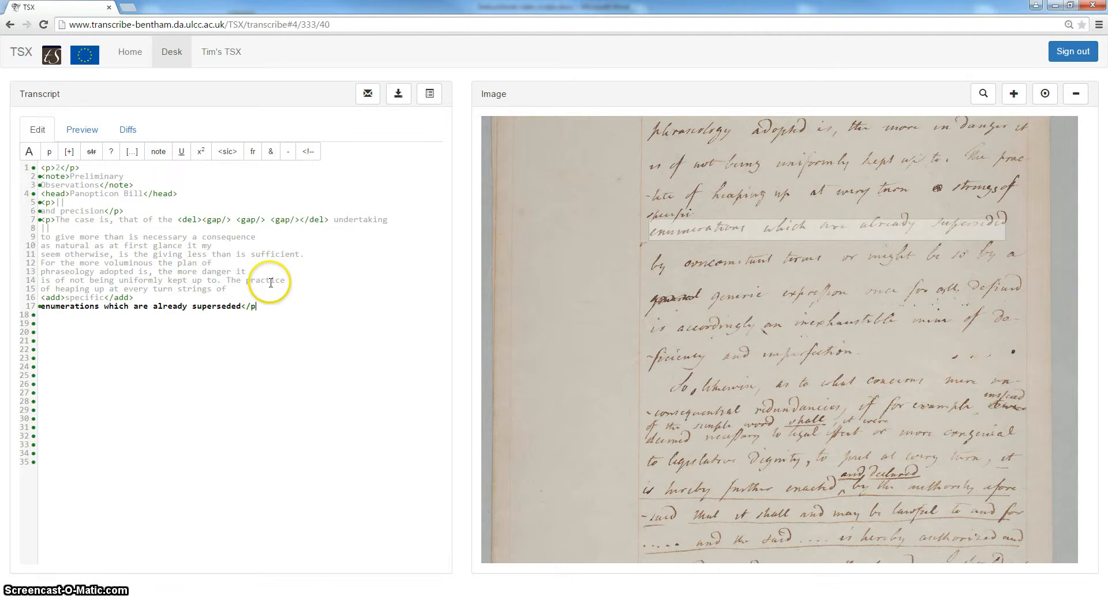
text(>)
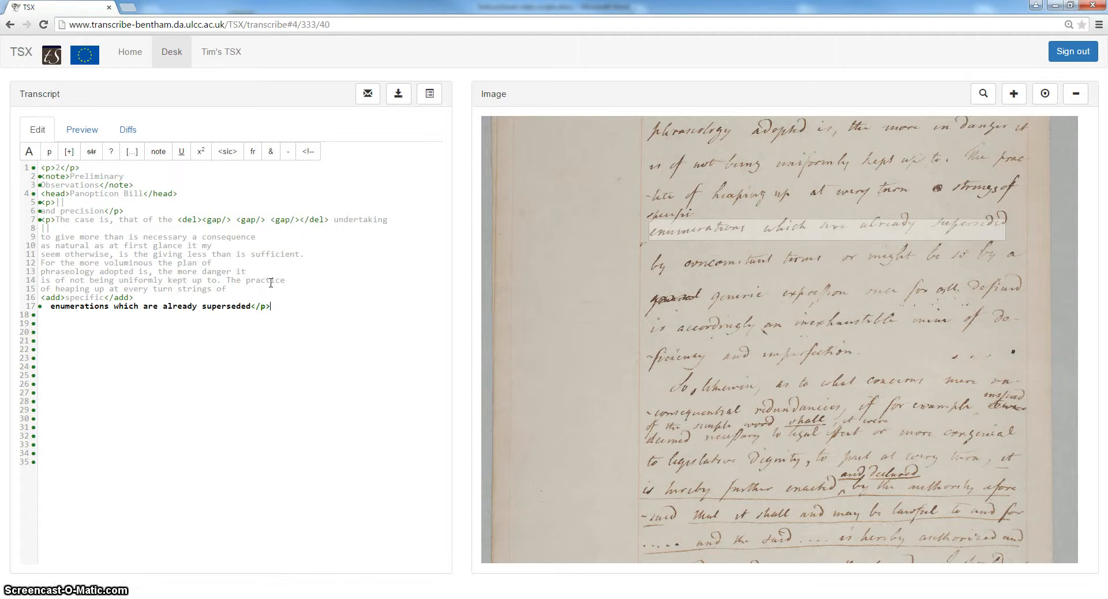
click(356, 181)
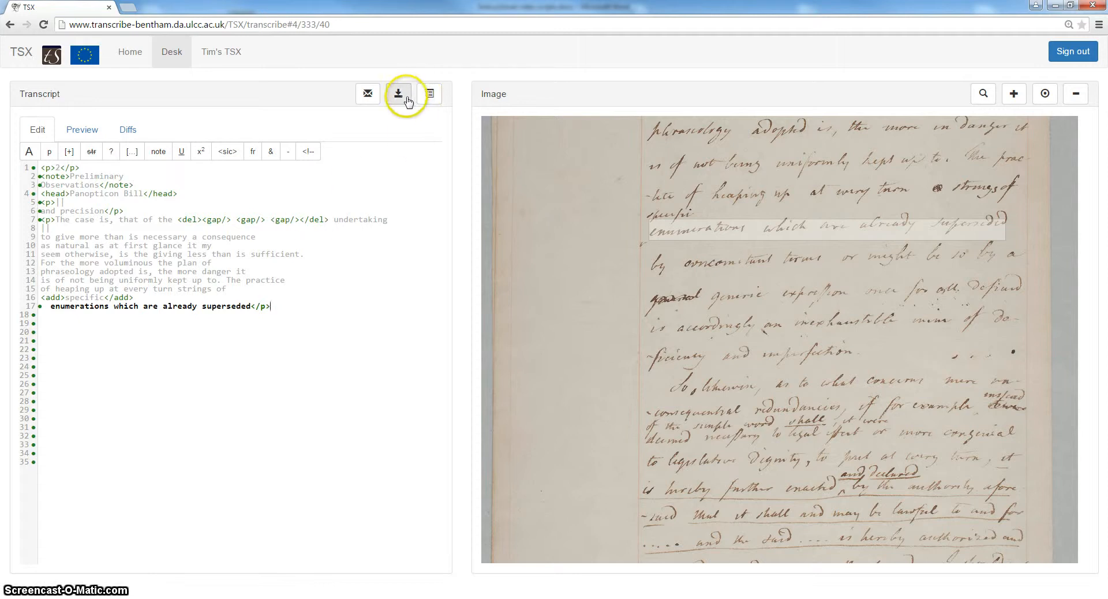
click(369, 93)
click(335, 106)
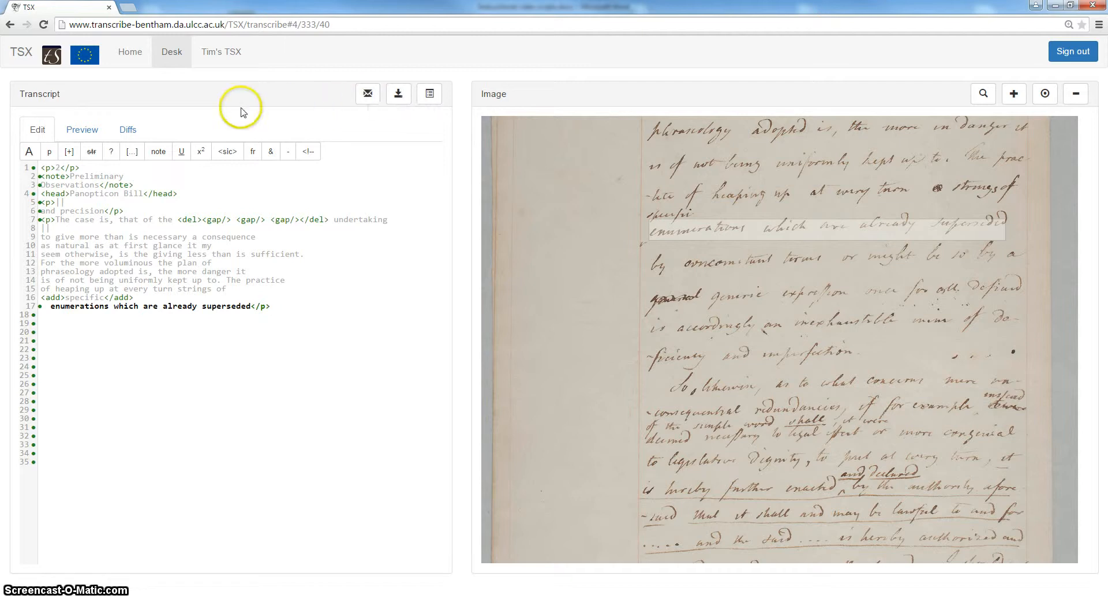